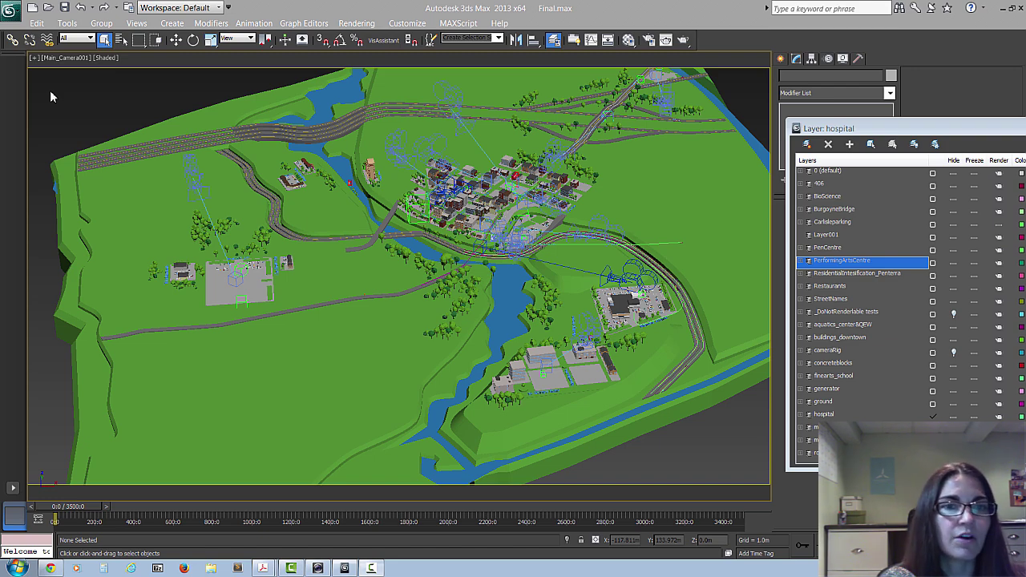
- Select several of the scene's cameras around the city one after another, finishing with Cam_city_qew
{"action": "left_click", "coordinate": [641, 281]}
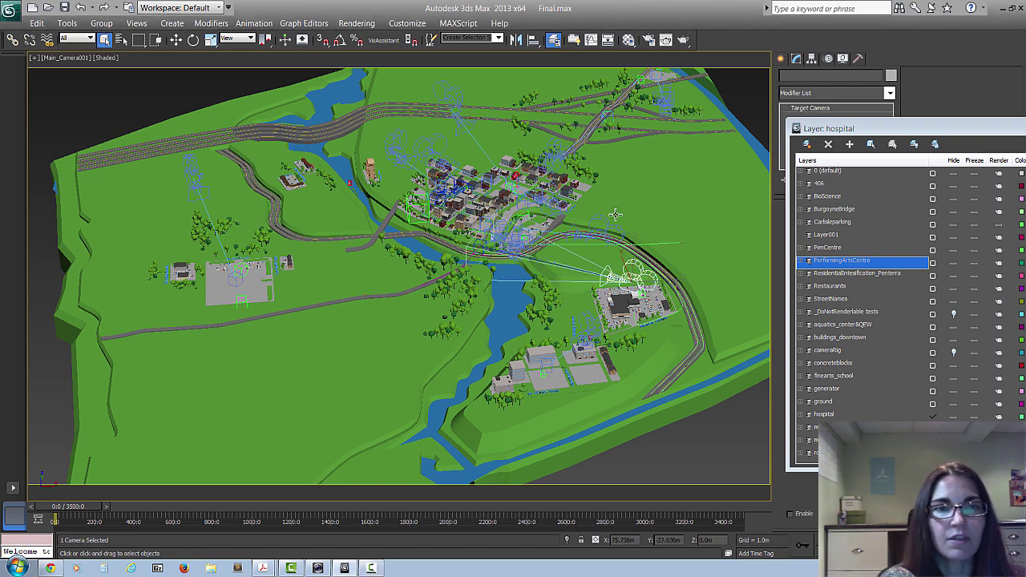
{"action": "left_click", "coordinate": [558, 157]}
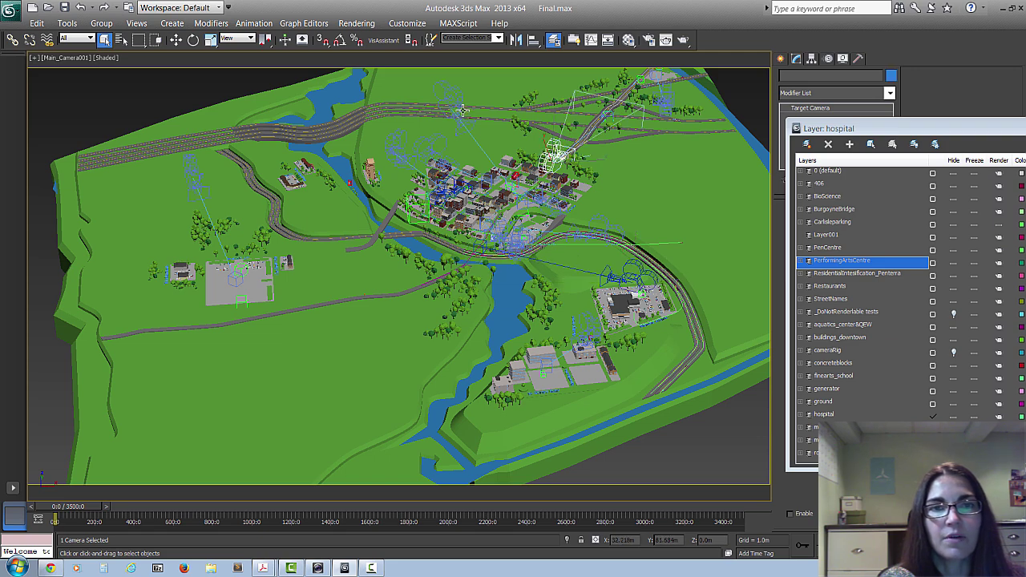
{"action": "left_click", "coordinate": [451, 131]}
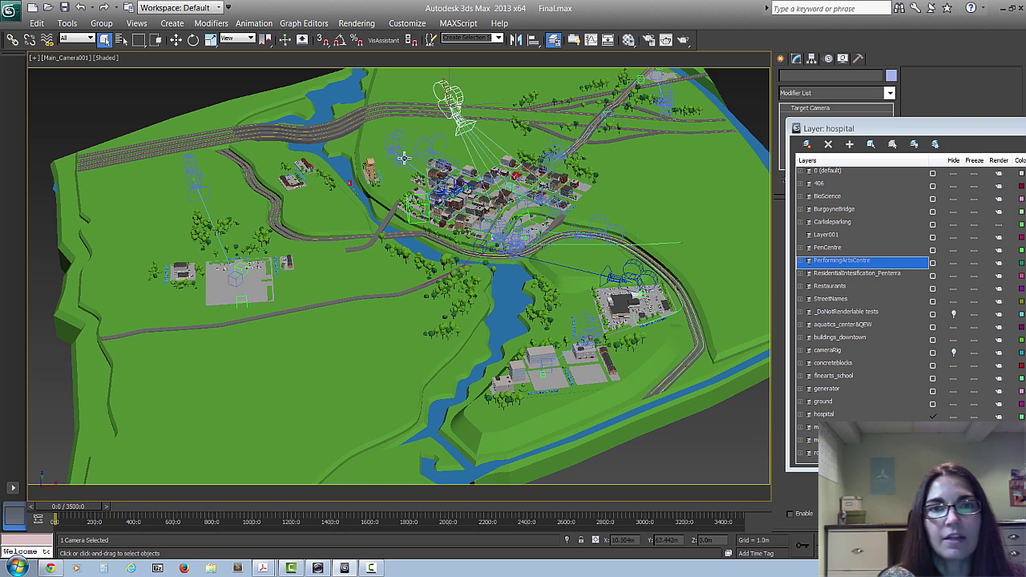
{"action": "left_click", "coordinate": [388, 220]}
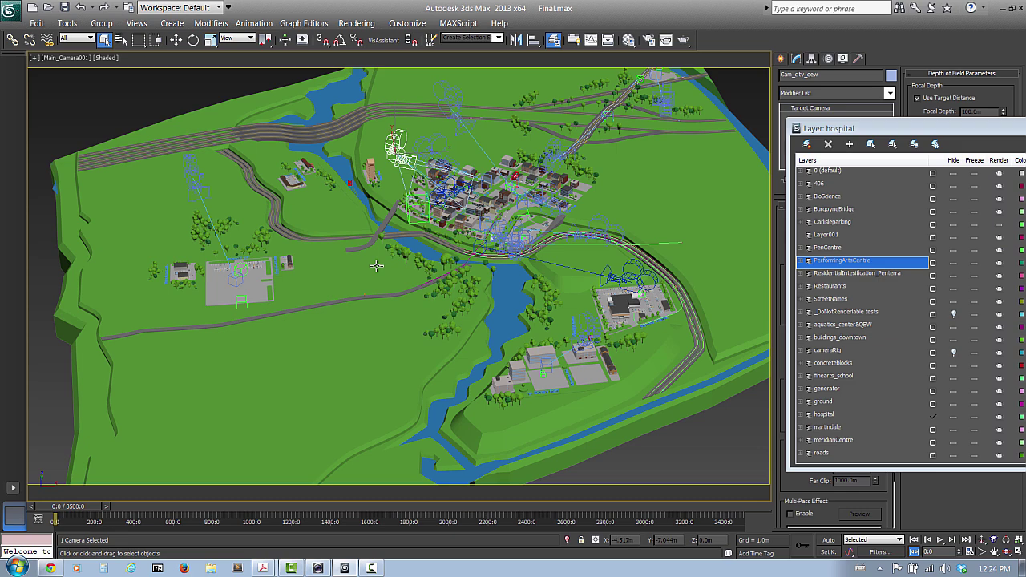
- Scrub the animation forward to about frame 430 in the Main_Camera001 view
{"action": "right_click", "coordinate": [61, 510]}
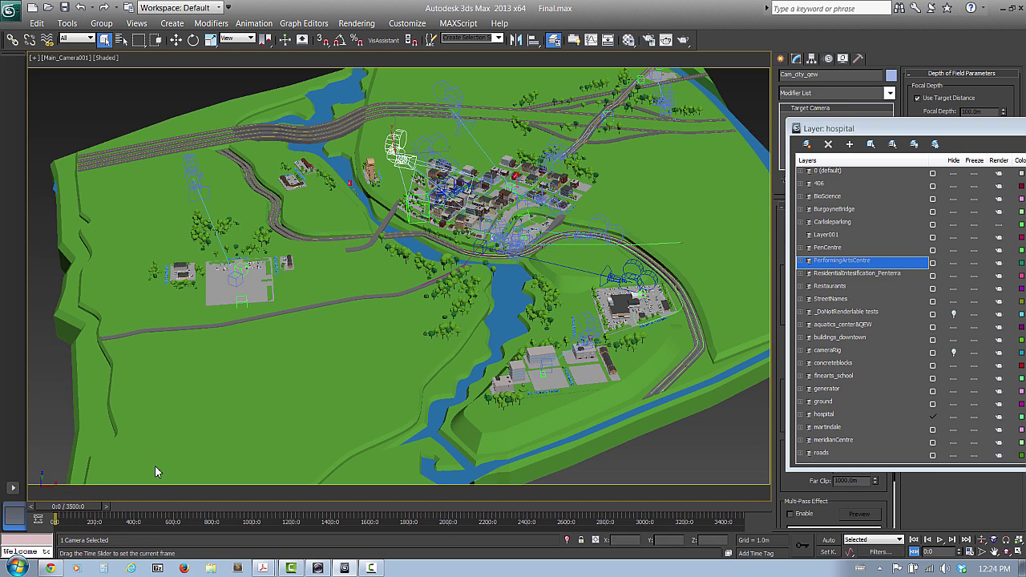
{"action": "left_click", "coordinate": [577, 321]}
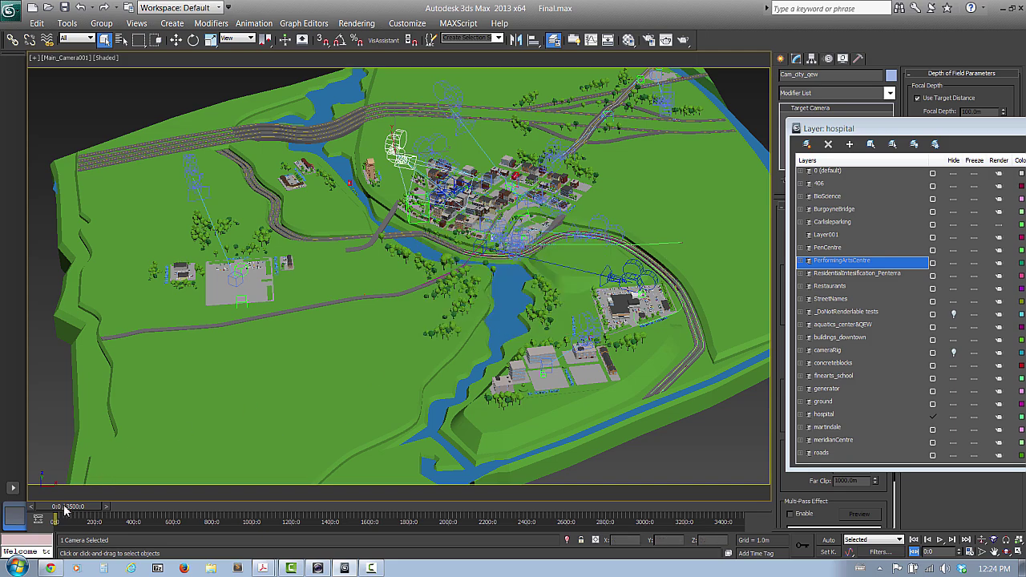
{"action": "left_click_drag", "start_coordinate": [68, 510], "coordinate": [140, 517]}
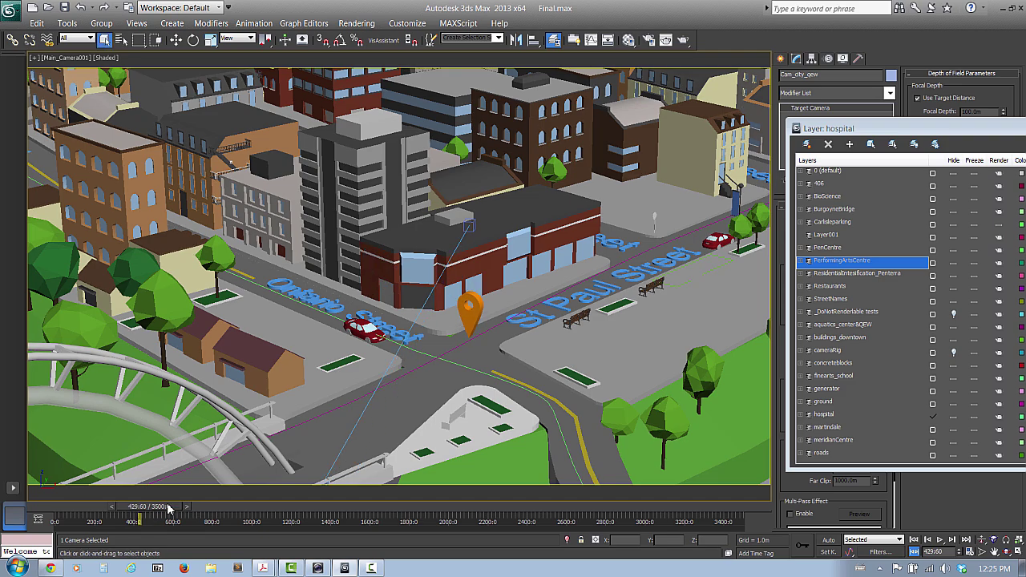
- Switch the viewport to the Cam_Generator camera and scrub the animation to about frame 576
{"action": "left_click", "coordinate": [70, 58]}
{"action": "mouse_move", "coordinate": [101, 75]}
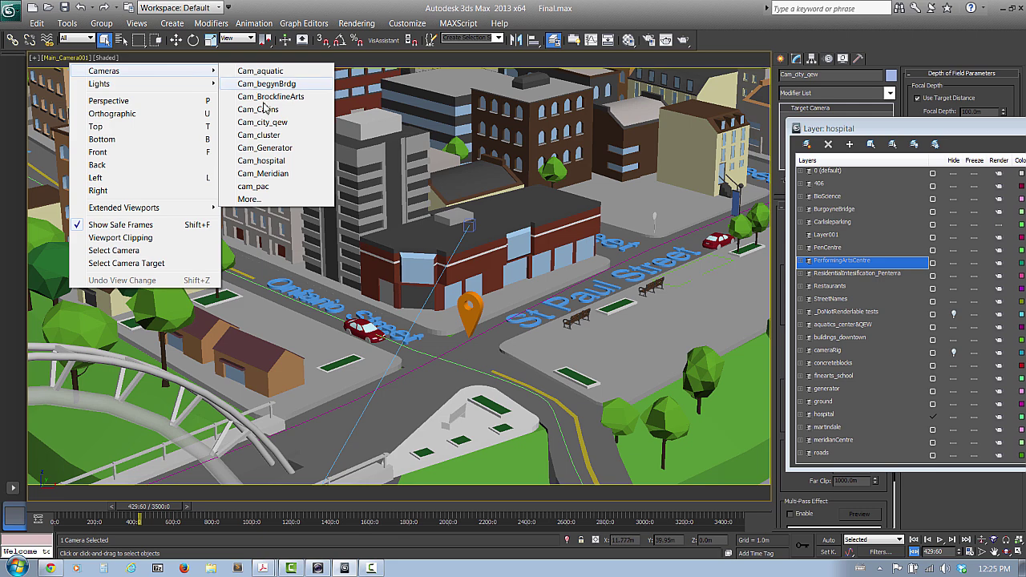
{"action": "left_click", "coordinate": [271, 154]}
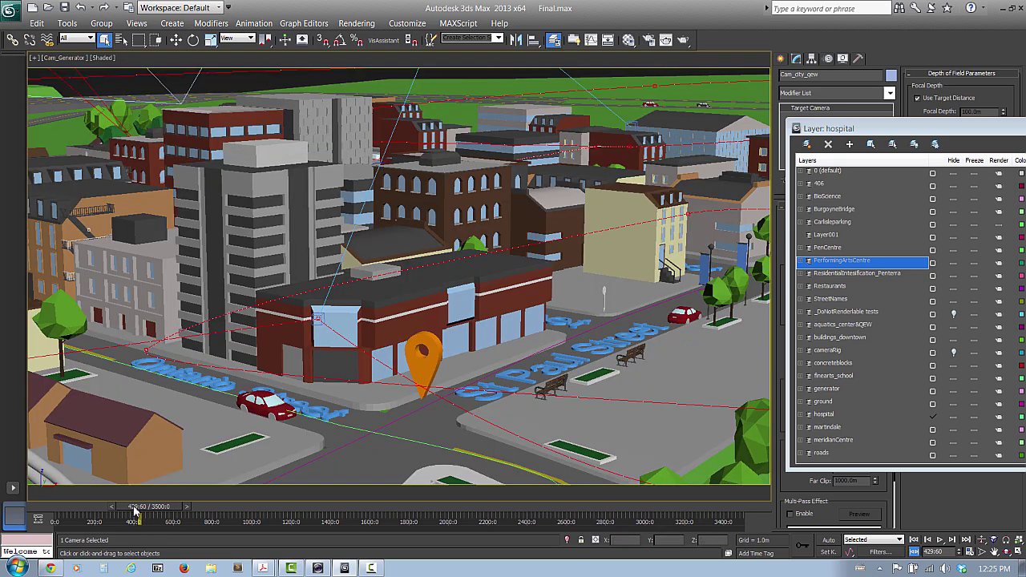
{"action": "left_click_drag", "start_coordinate": [136, 512], "coordinate": [185, 515]}
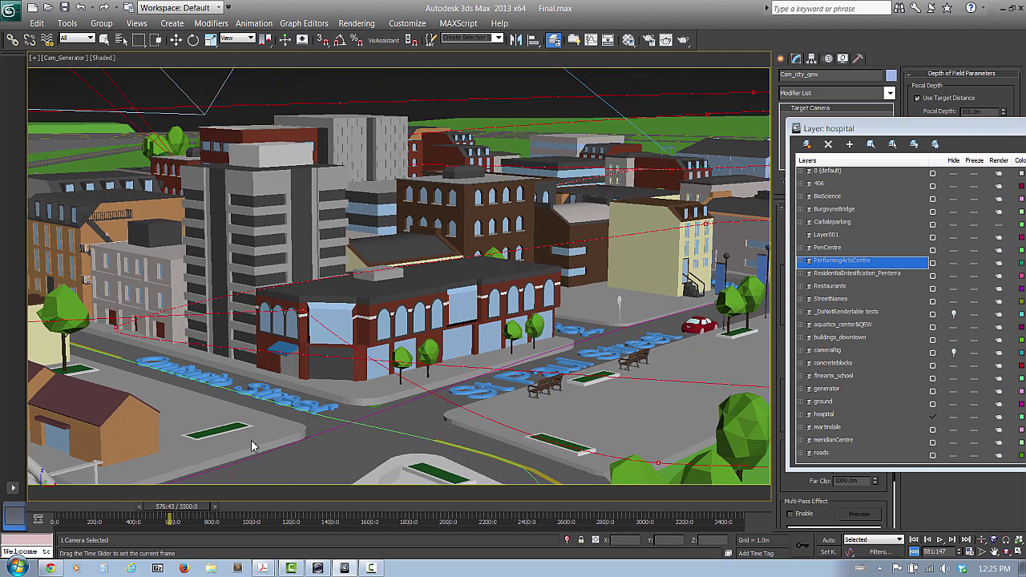
- Switch the viewport back to Main_Camera001 and scrub around the building's animation, stopping at about frame 562
{"action": "left_click", "coordinate": [76, 58]}
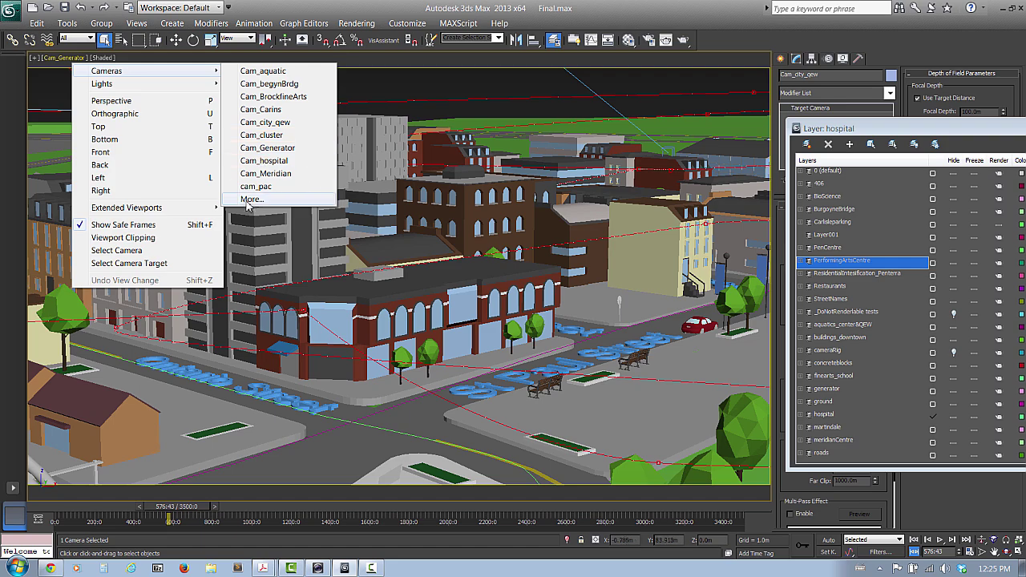
{"action": "left_click", "coordinate": [250, 200]}
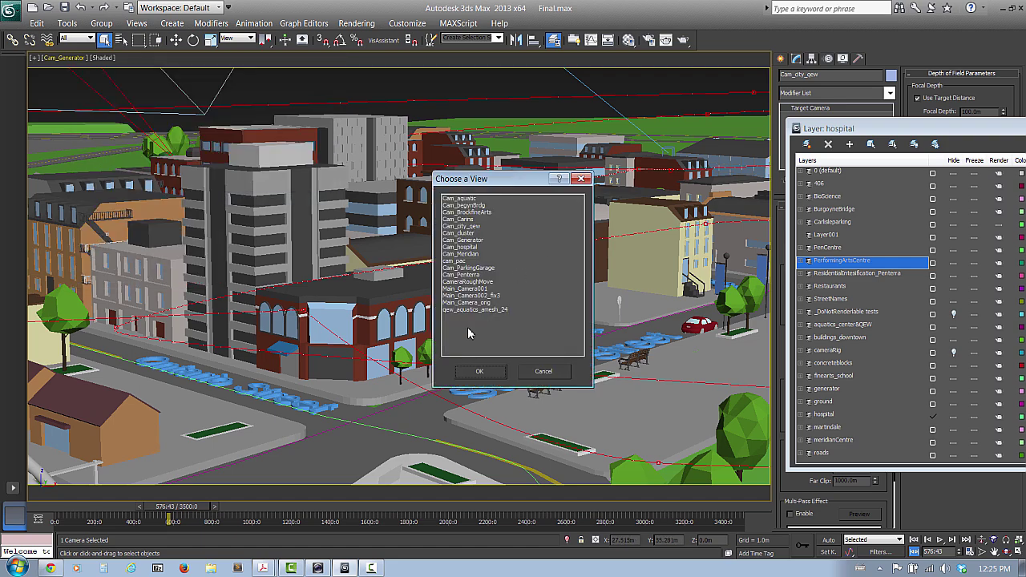
{"action": "left_click", "coordinate": [481, 289]}
{"action": "left_click", "coordinate": [483, 373]}
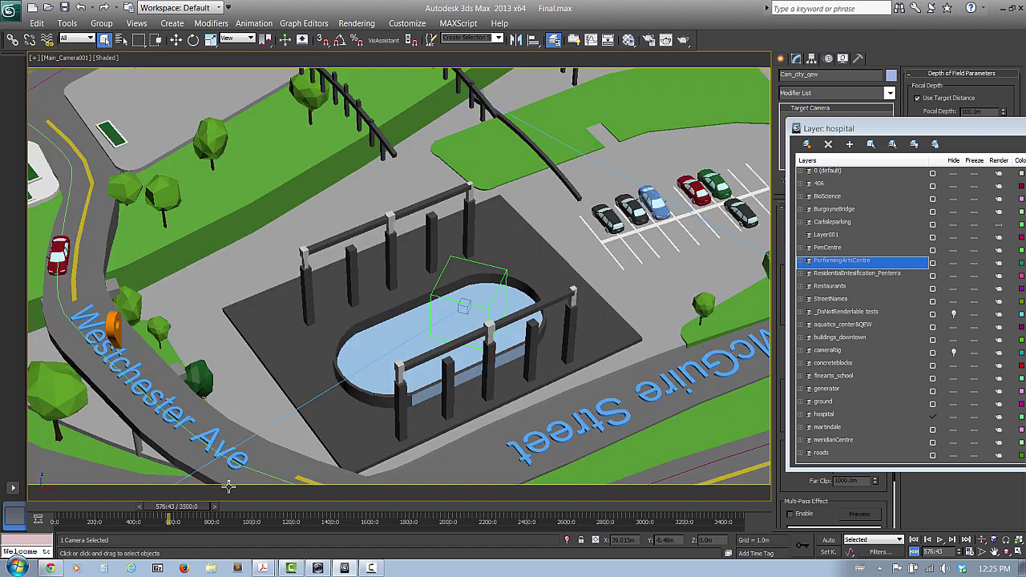
{"action": "mouse_move", "coordinate": [162, 503]}
{"action": "left_mouse_down"}
{"action": "mouse_move", "coordinate": [191, 511]}
{"action": "mouse_move", "coordinate": [181, 510]}
{"action": "left_mouse_up"}
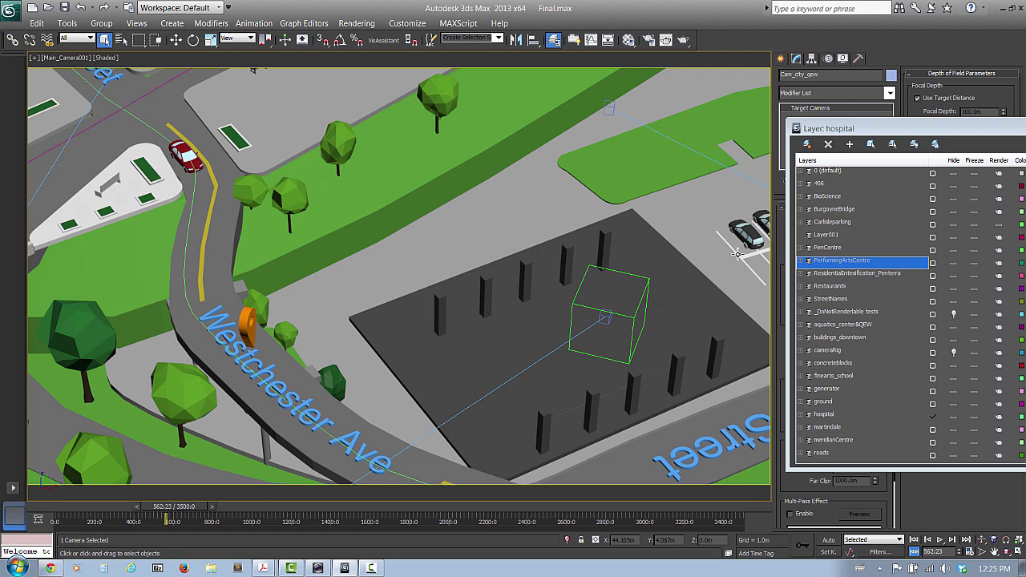
- Scrub the animation to about frame 706 and move the Layer window so all its columns are in view
{"action": "left_click_drag", "start_coordinate": [856, 128], "coordinate": [802, 117]}
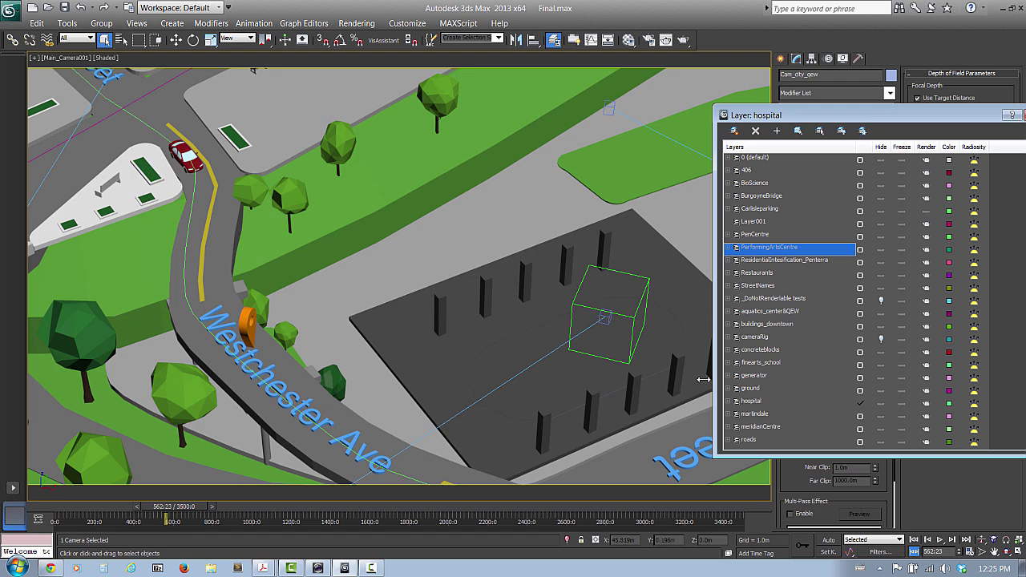
{"action": "left_click_drag", "start_coordinate": [184, 508], "coordinate": [215, 517]}
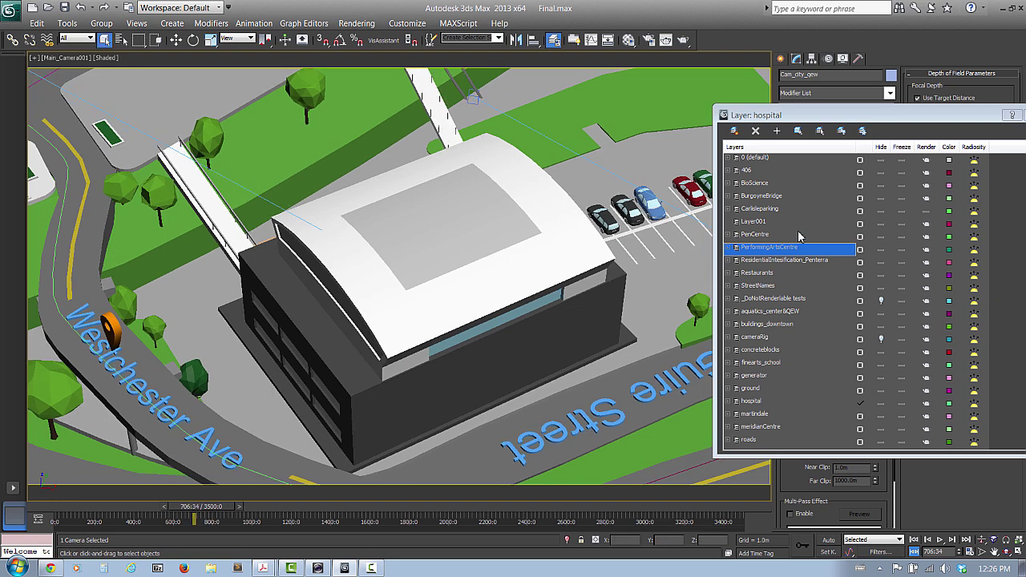
{"action": "left_click_drag", "start_coordinate": [865, 114], "coordinate": [820, 107]}
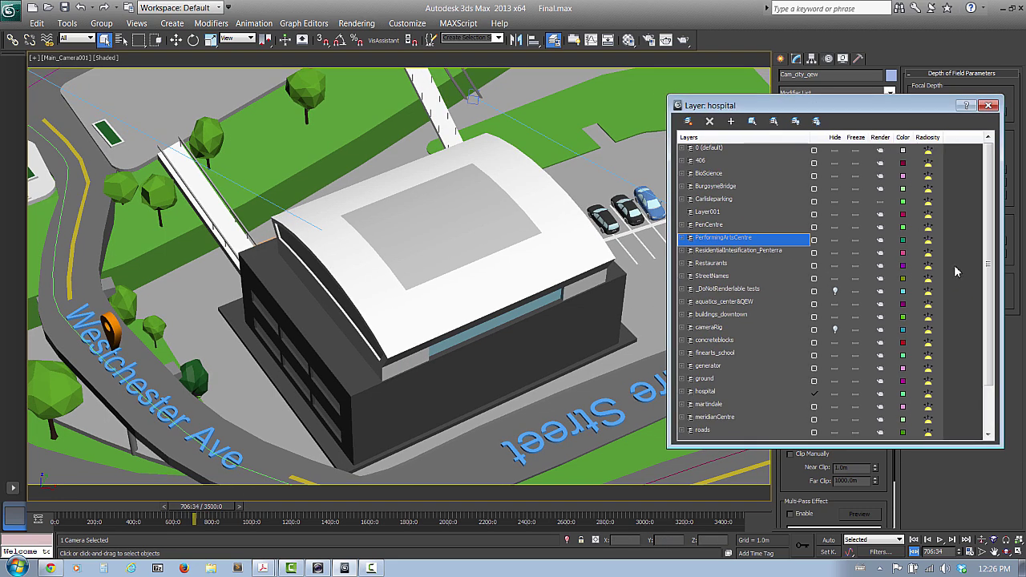
- Hide and unhide the meridianCentre layer repeatedly, leaving it shown
{"action": "left_click_drag", "start_coordinate": [988, 270], "coordinate": [987, 323]}
{"action": "left_click", "coordinate": [734, 367]}
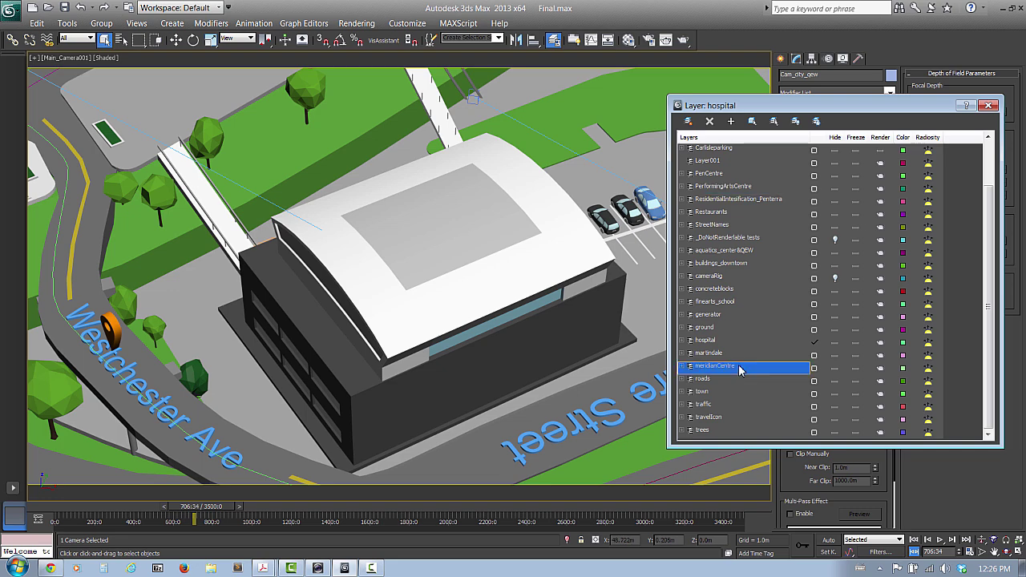
{"action": "left_click", "coordinate": [836, 369]}
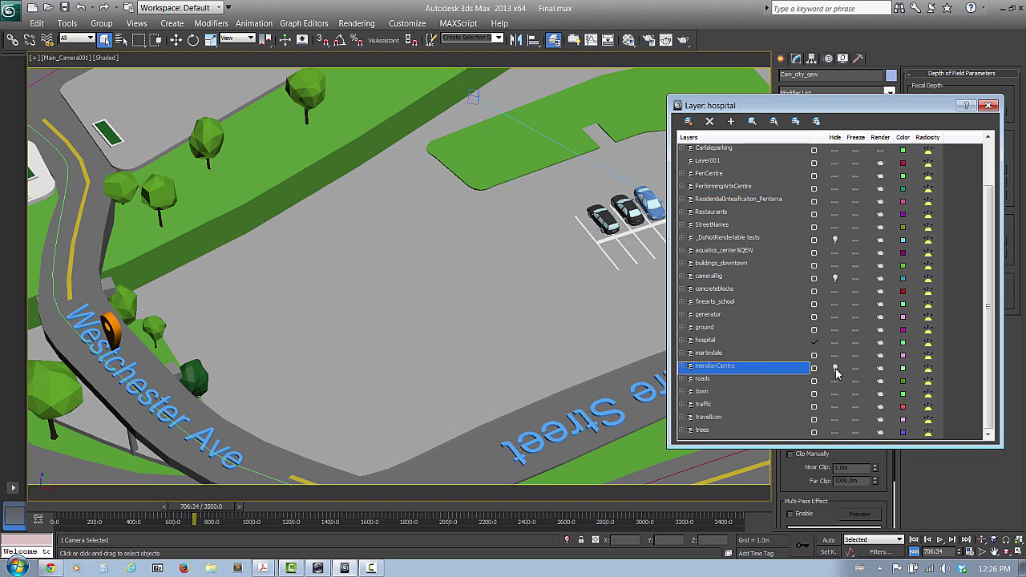
{"action": "left_click", "coordinate": [836, 370]}
{"action": "left_click", "coordinate": [836, 369]}
{"action": "left_click", "coordinate": [836, 370]}
{"action": "left_click", "coordinate": [835, 371]}
{"action": "left_click", "coordinate": [838, 367]}
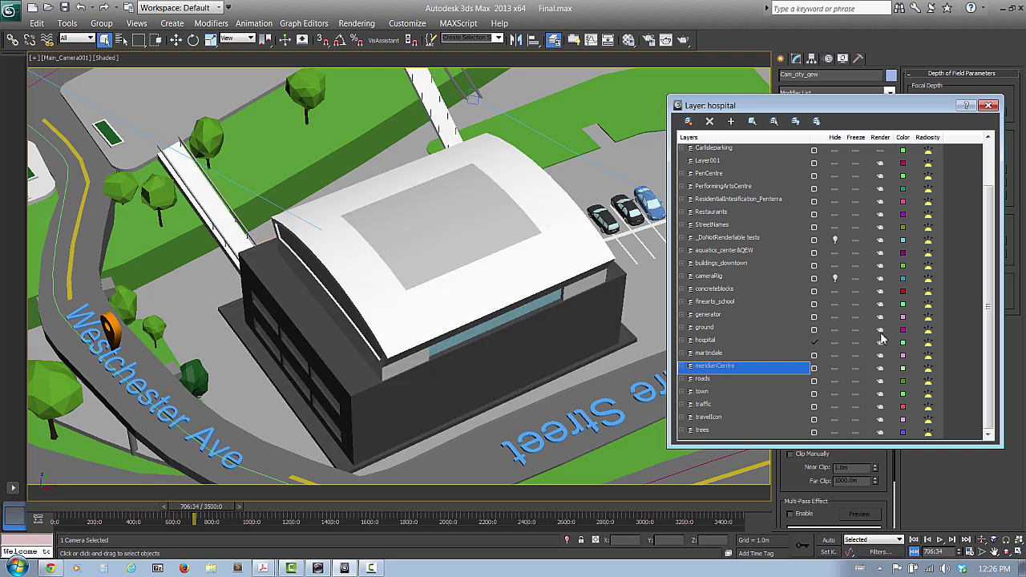
- Select all objects on the meridianCentre layer, isolate them in the viewport and scrub the animation backward
{"action": "right_click", "coordinate": [737, 369]}
{"action": "left_click", "coordinate": [765, 486]}
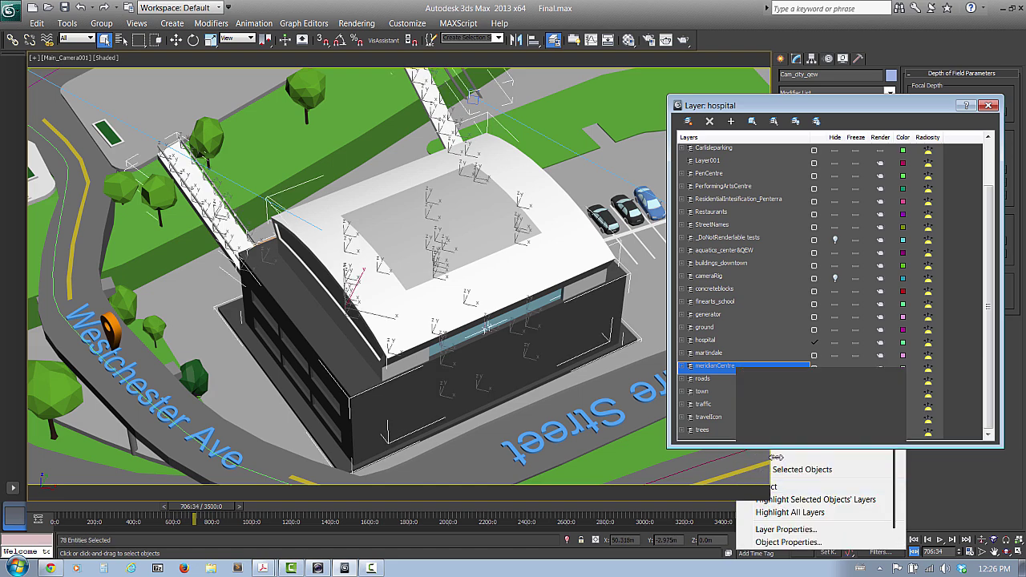
{"action": "right_click", "coordinate": [445, 284]}
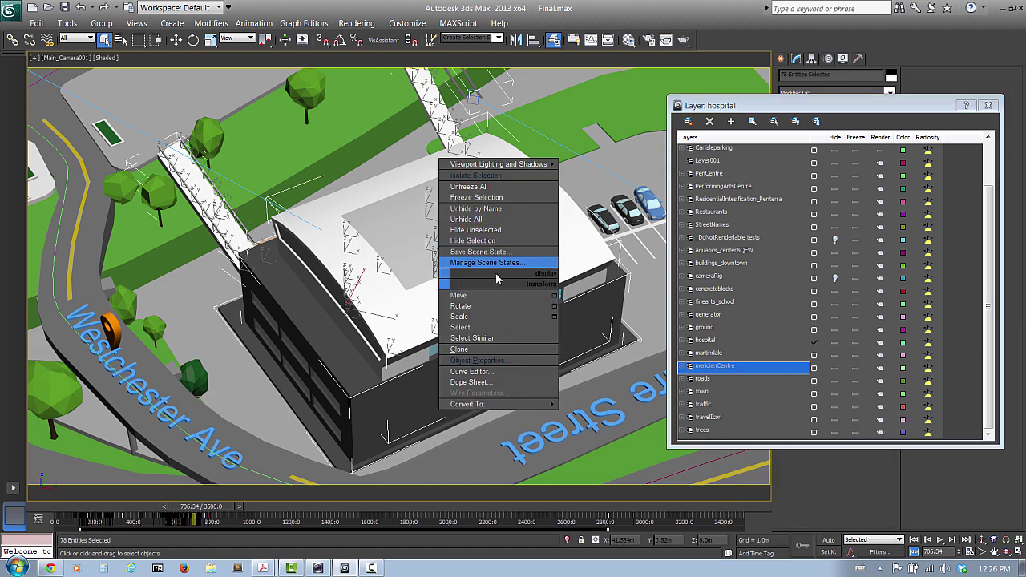
{"action": "left_click", "coordinate": [492, 176]}
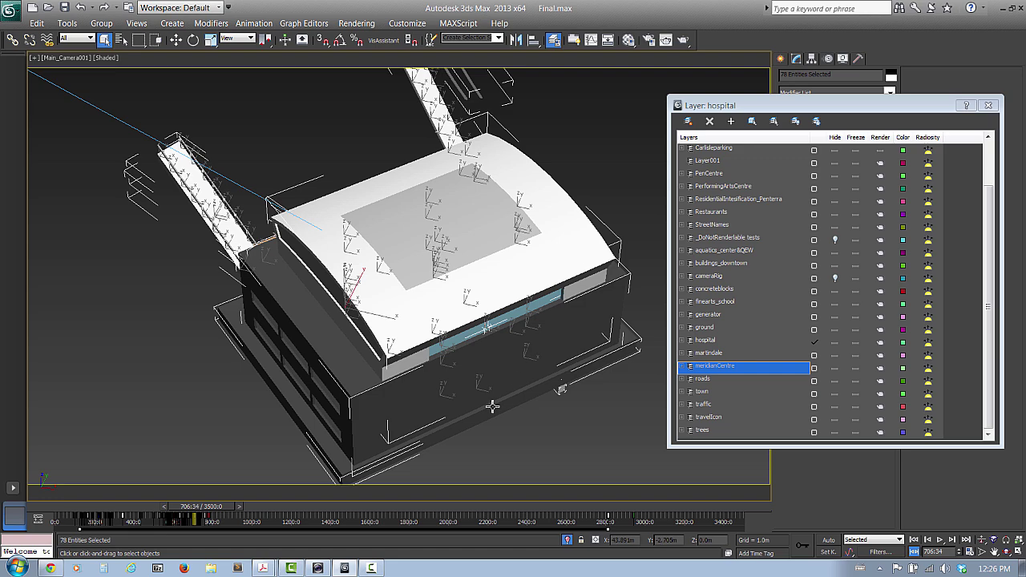
{"action": "left_click", "coordinate": [647, 275]}
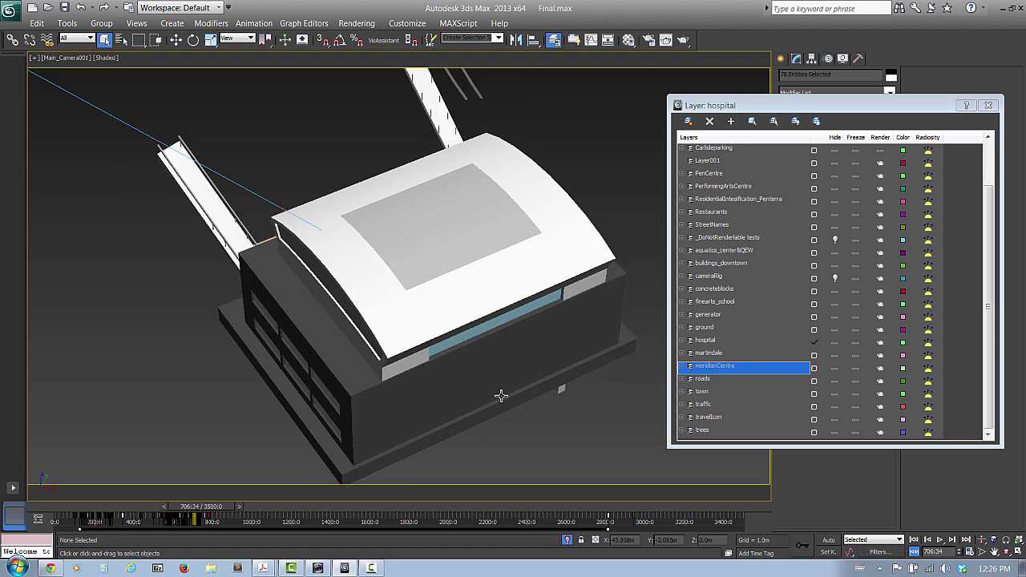
{"action": "left_click_drag", "start_coordinate": [211, 508], "coordinate": [181, 513]}
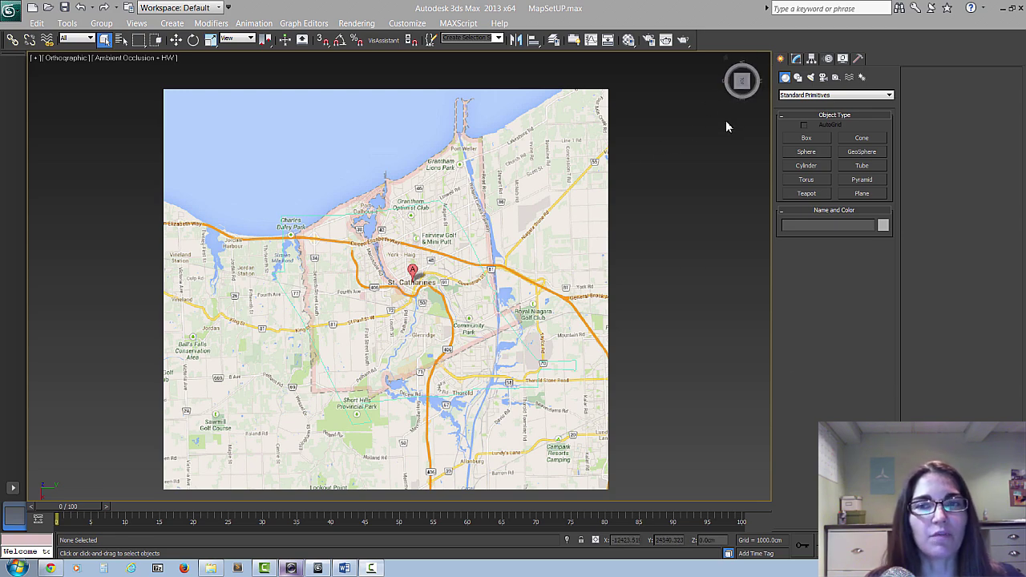
- In MapSetUP.max, open the viewport configuration's background settings and set the background source to Use Files
{"action": "left_click", "coordinate": [36, 57]}
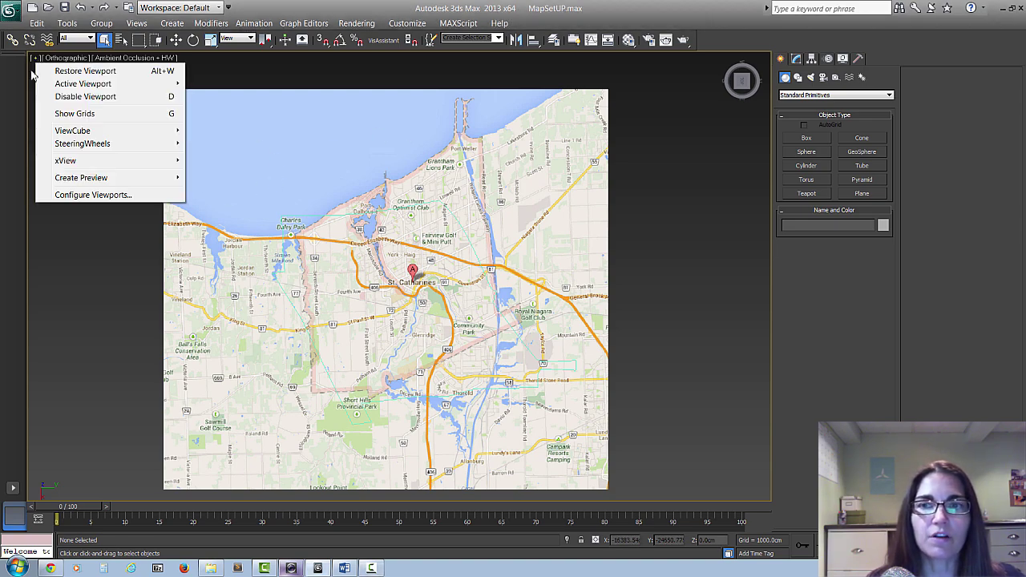
{"action": "left_click", "coordinate": [104, 198]}
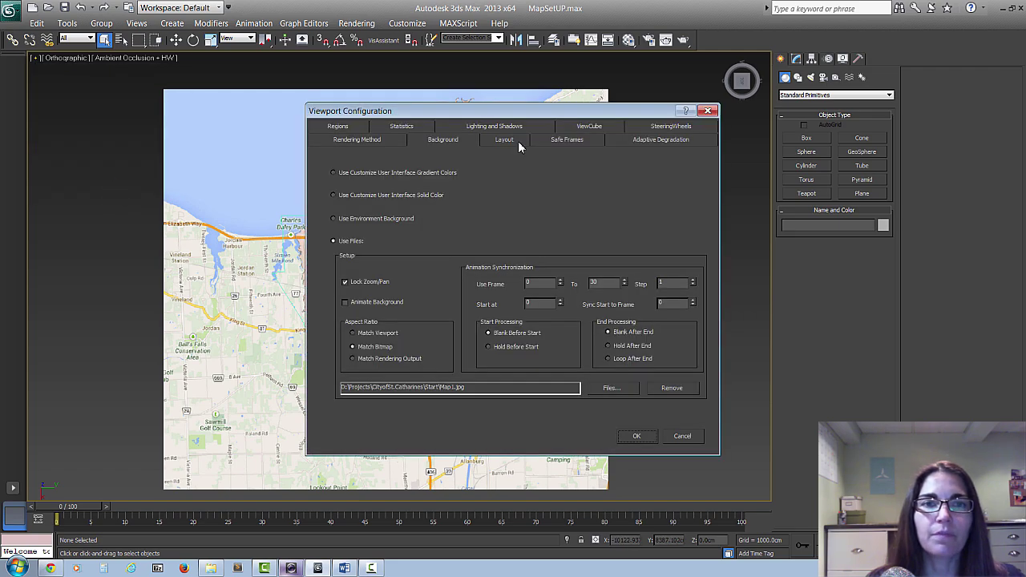
{"action": "left_click_drag", "start_coordinate": [527, 115], "coordinate": [559, 90]}
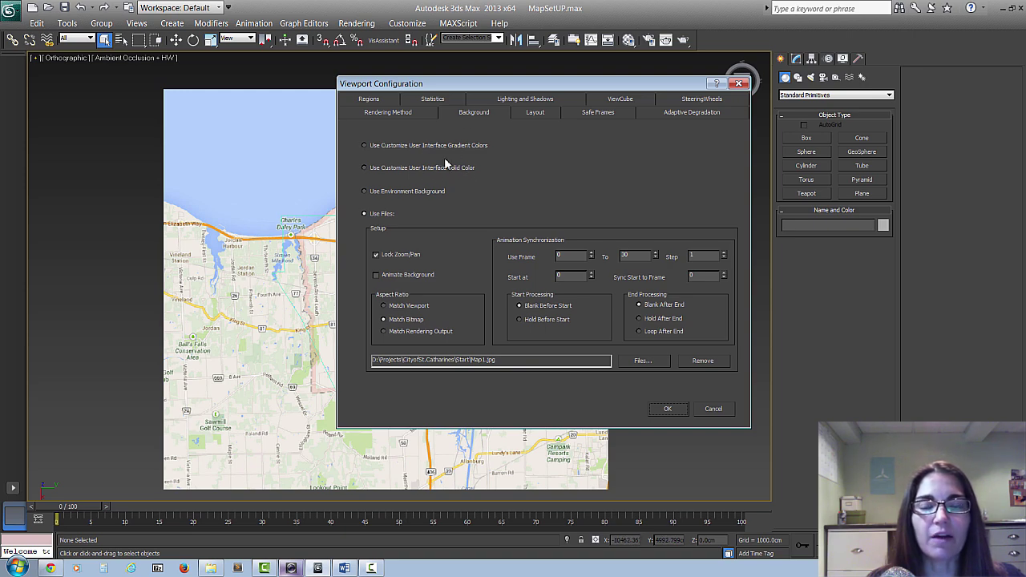
{"action": "left_click", "coordinate": [365, 169]}
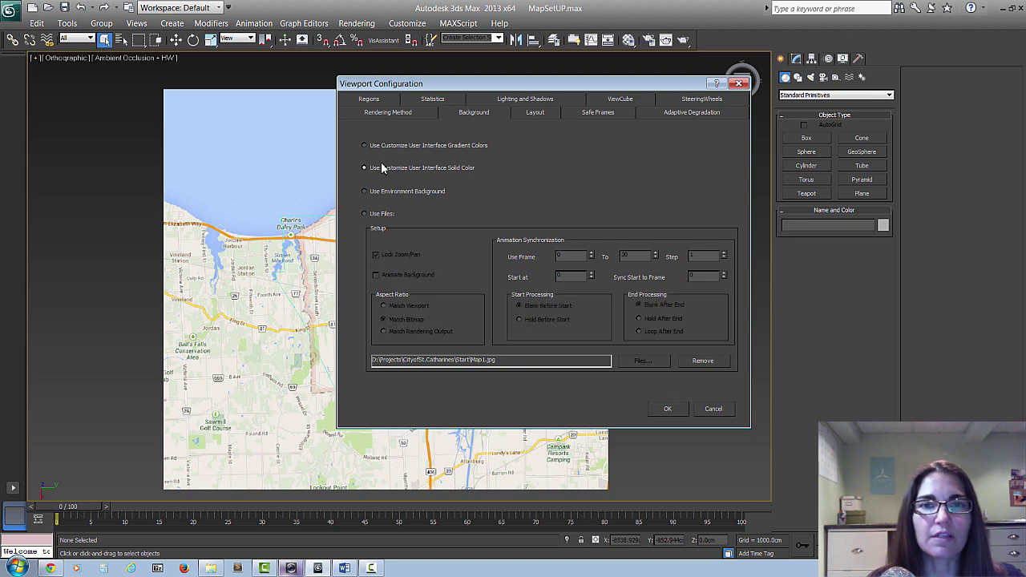
{"action": "left_click", "coordinate": [364, 214]}
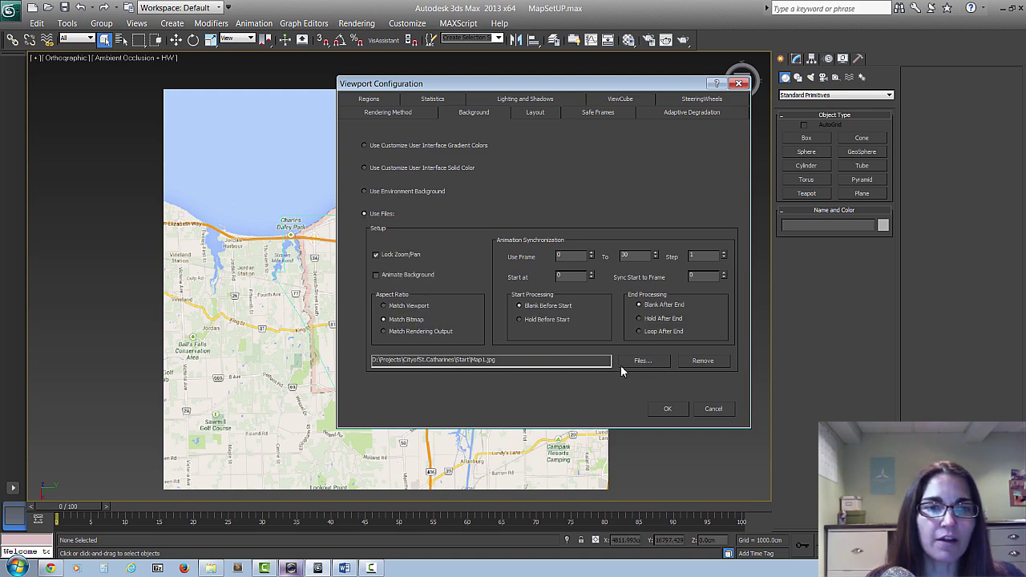
- Load Map1.jpg from the Start folder as the viewport background and apply the configuration
{"action": "left_click", "coordinate": [646, 361]}
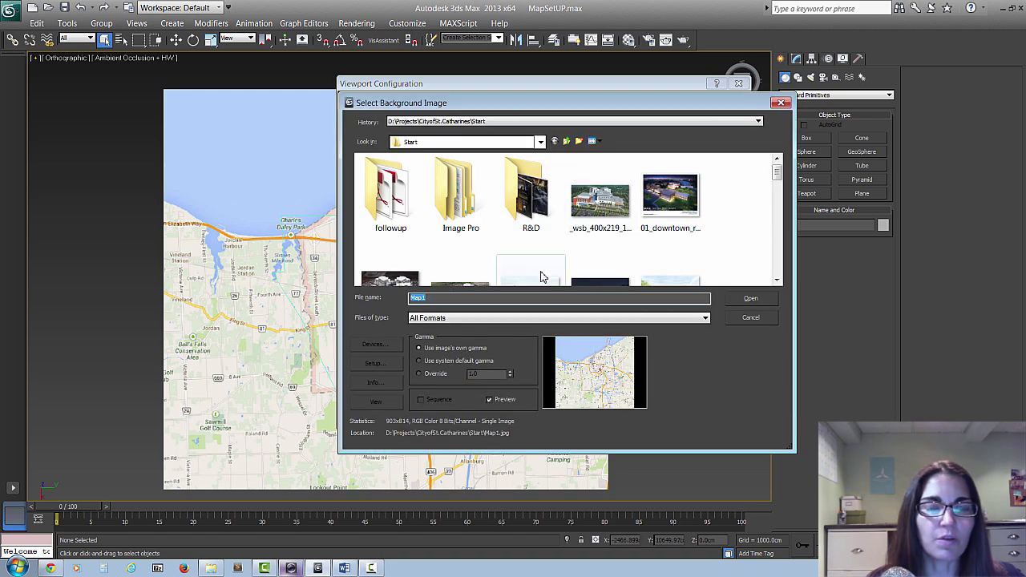
{"action": "left_click", "coordinate": [751, 300]}
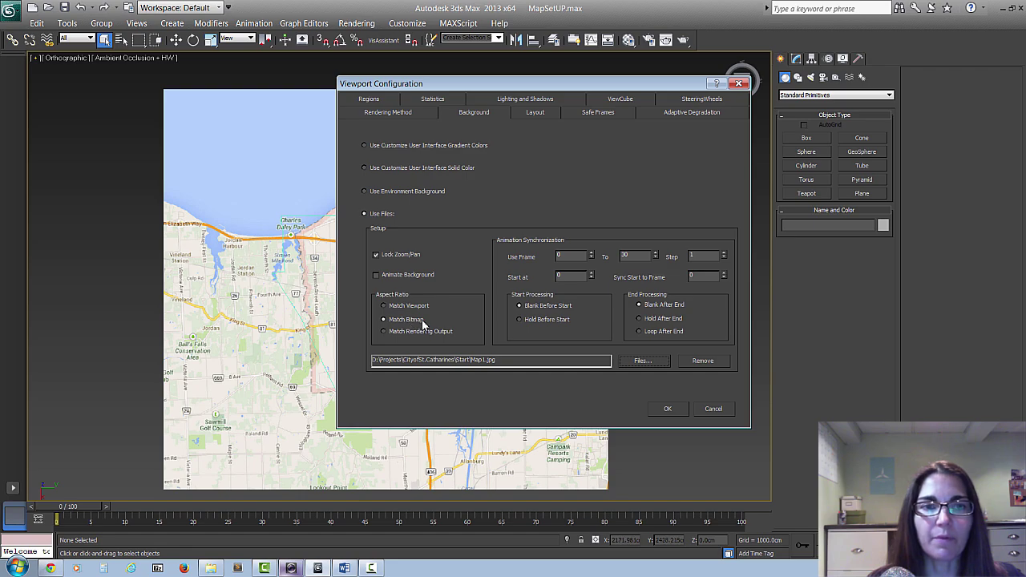
{"action": "left_click", "coordinate": [667, 409]}
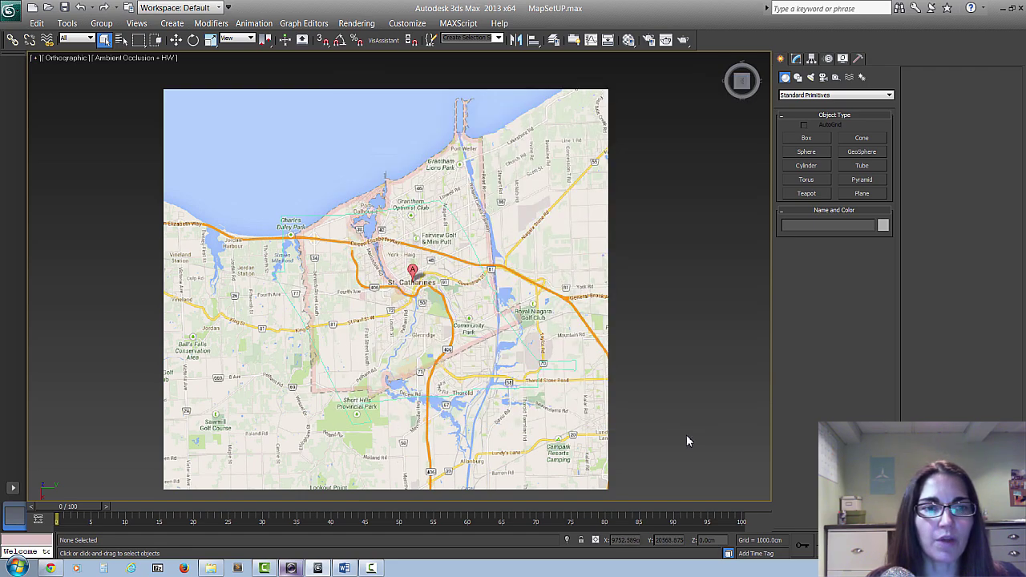
{"action": "middle_click_drag", "start_coordinate": [446, 229], "coordinate": [425, 238]}
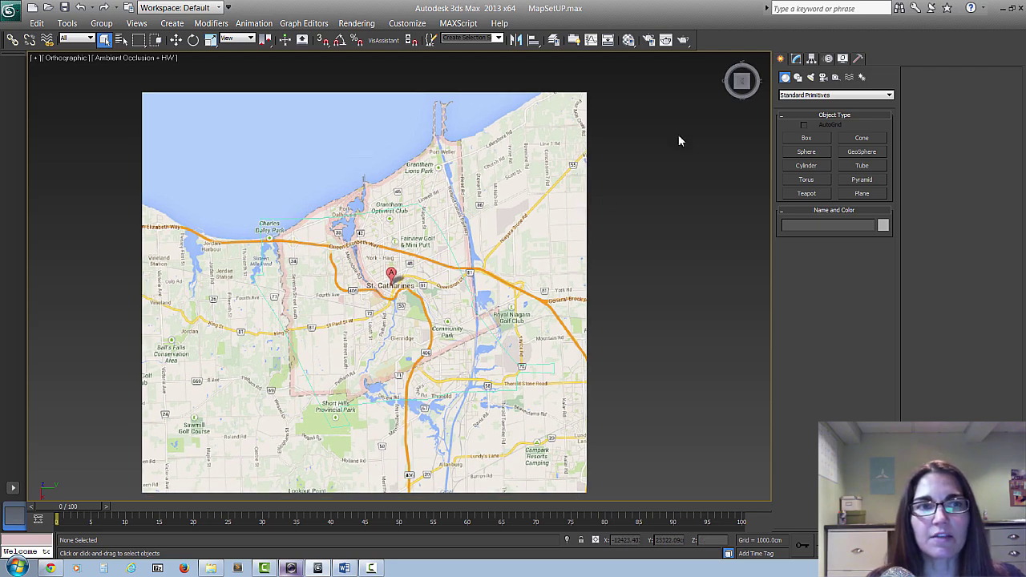
{"action": "middle_click_drag", "start_coordinate": [469, 203], "coordinate": [493, 201]}
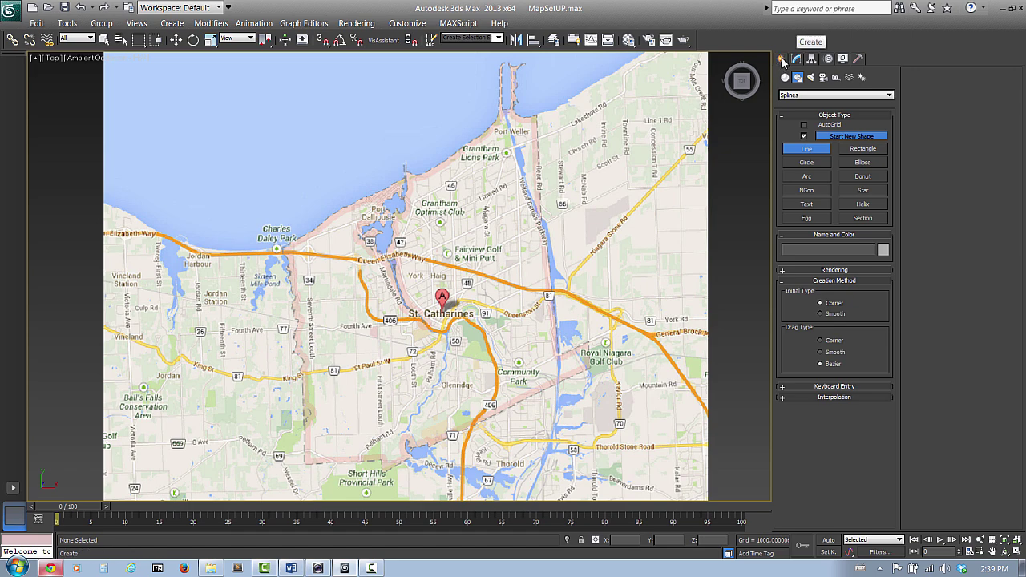
- Start a Line spline at the Port Weller pier and trace the dashed city boundary around to the shoreline at Charles Daley Park
{"action": "left_click", "coordinate": [783, 61]}
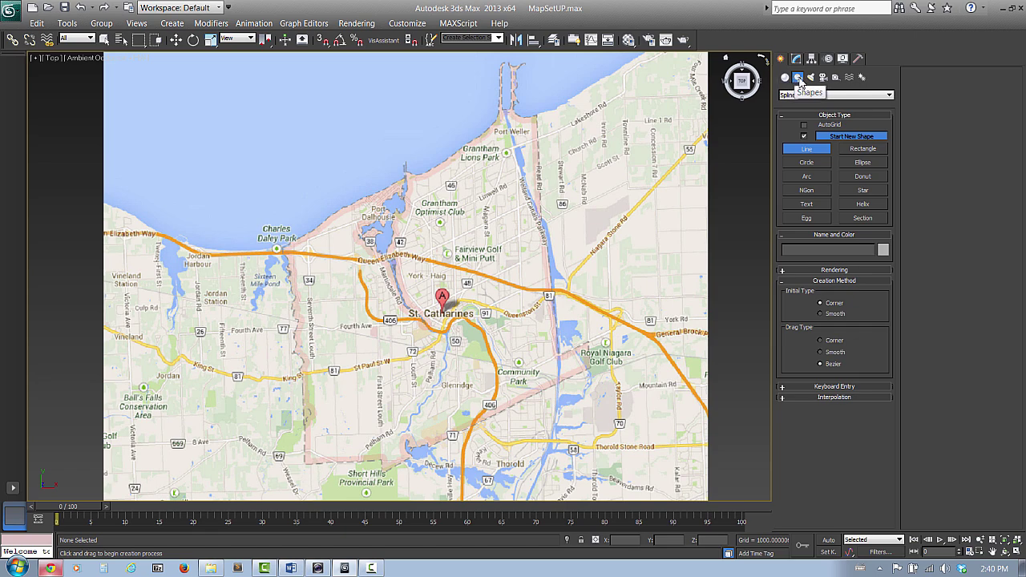
{"action": "left_click", "coordinate": [889, 95]}
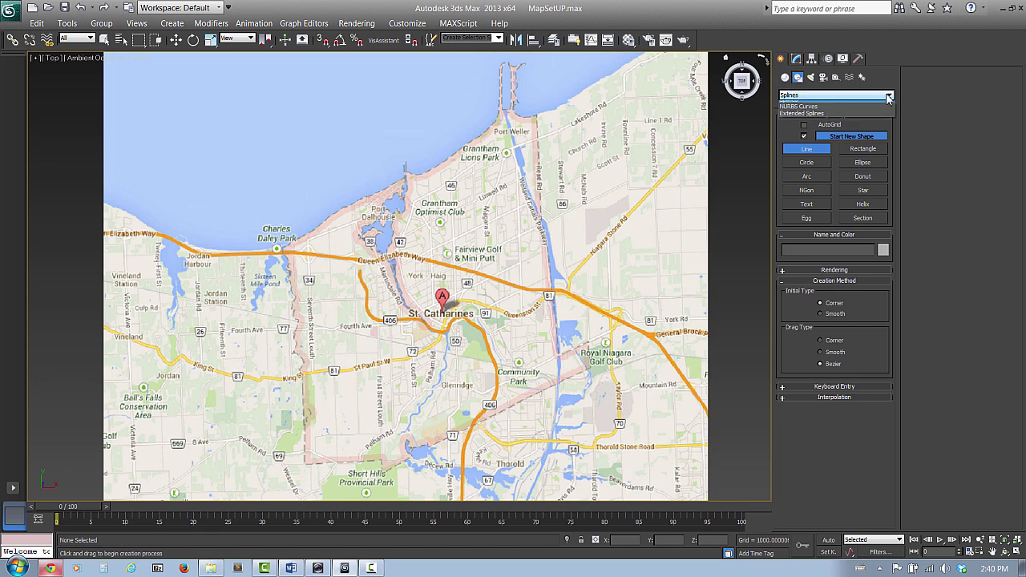
{"action": "left_click", "coordinate": [791, 108]}
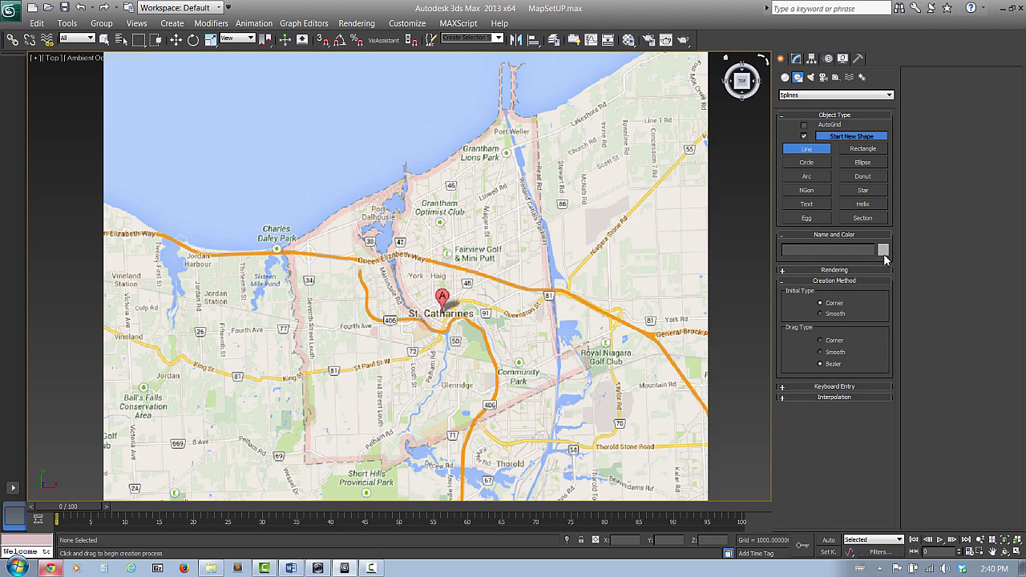
{"action": "middle_click_drag", "start_coordinate": [538, 161], "coordinate": [505, 170]}
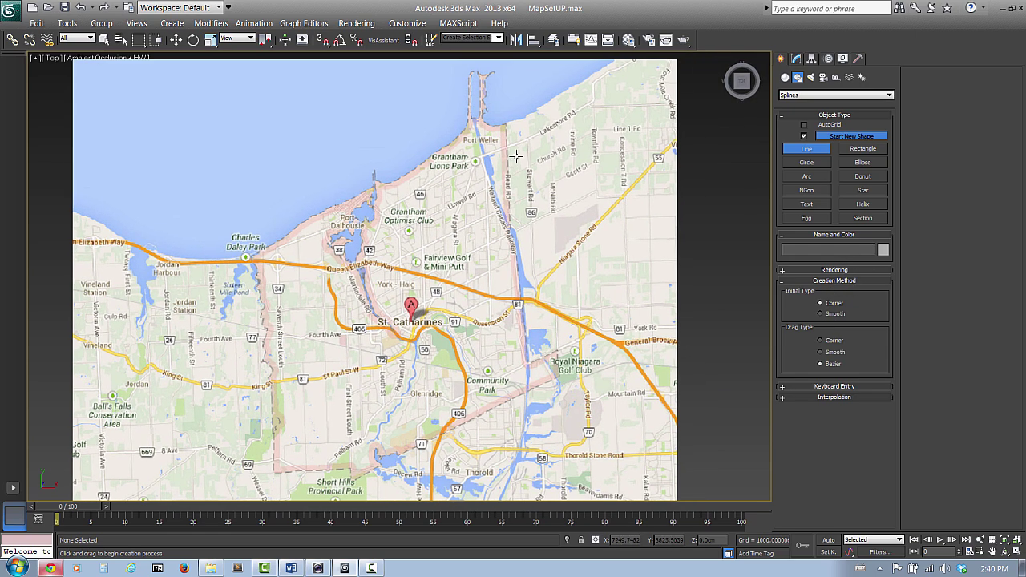
{"action": "left_click", "coordinate": [489, 80]}
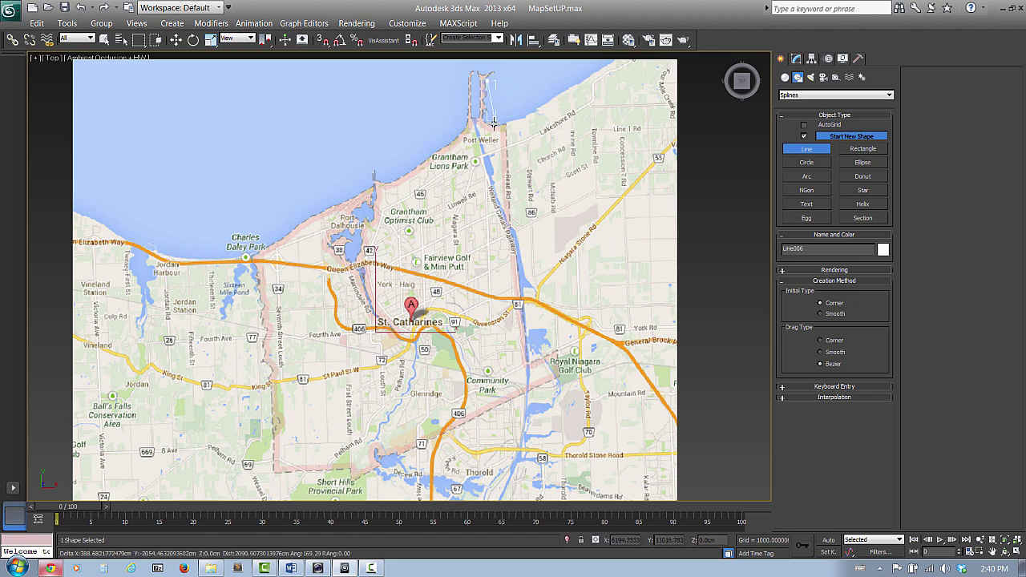
{"action": "left_click", "coordinate": [489, 126]}
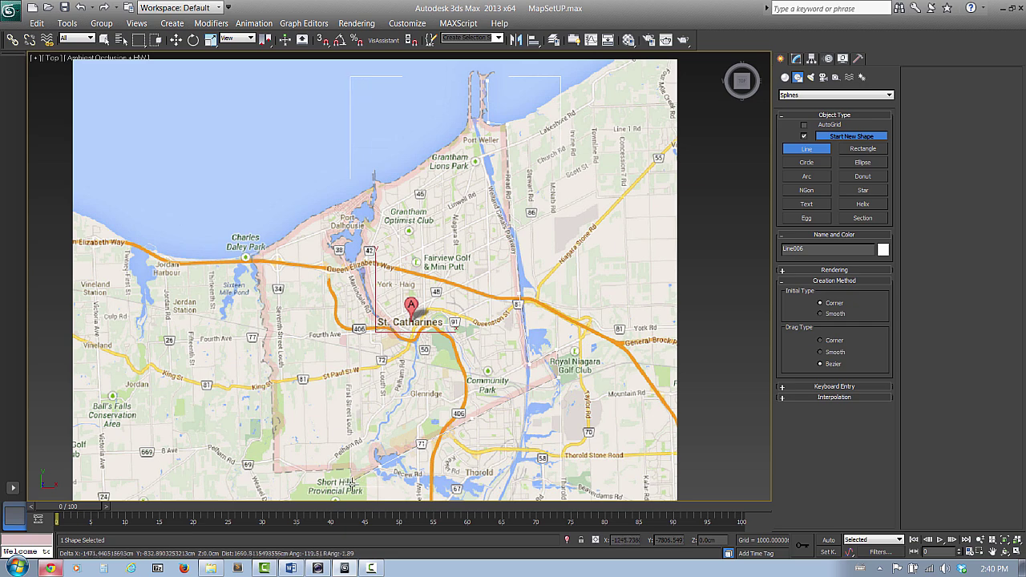
{"action": "left_click", "coordinate": [274, 472]}
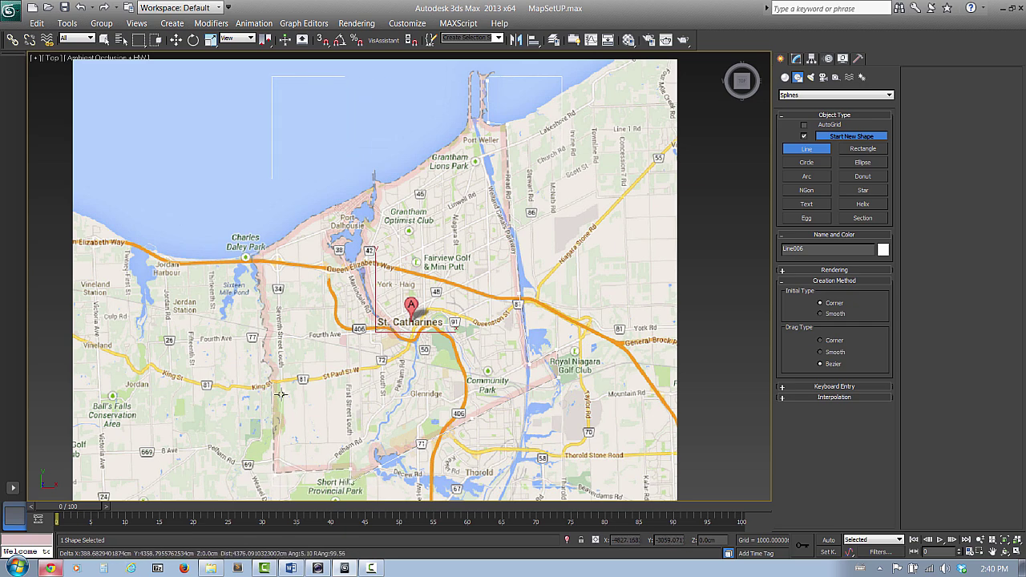
{"action": "left_click", "coordinate": [264, 311]}
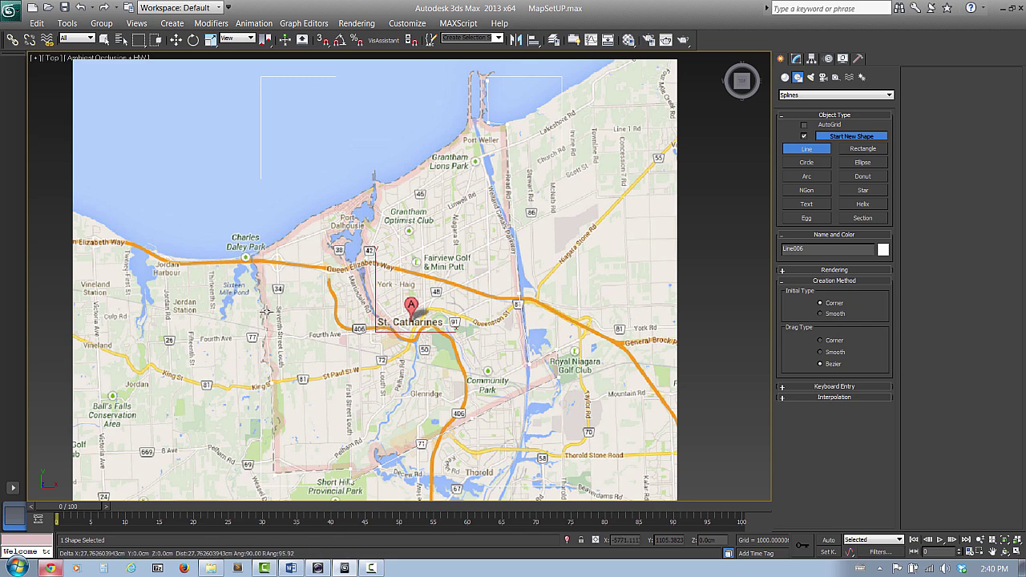
{"action": "left_click", "coordinate": [255, 257]}
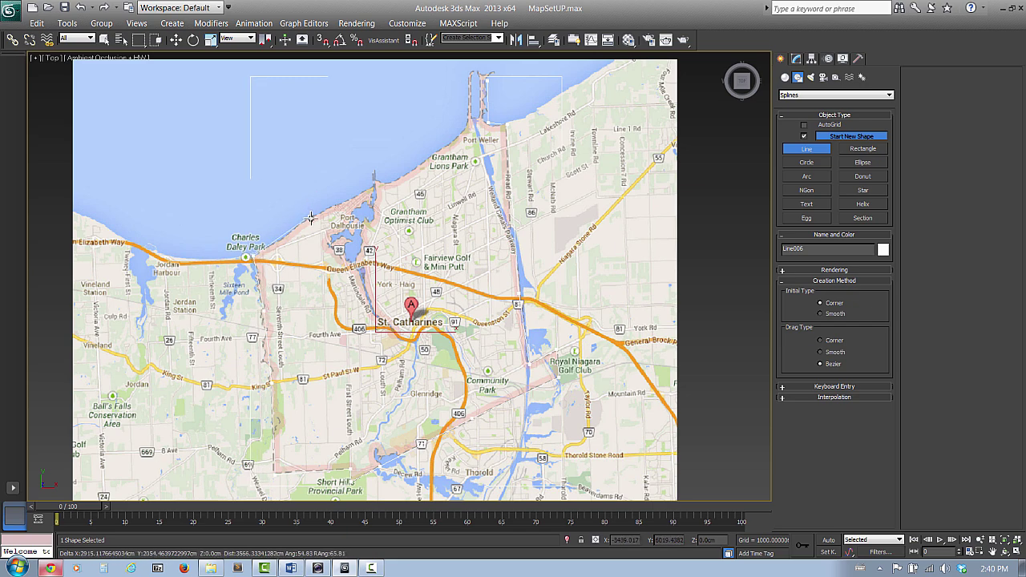
- Continue tracing the line along the lakeshore past Port Dalhousie to the Port Weller piers, and close the spline at its starting point
{"action": "left_click", "coordinate": [313, 216]}
{"action": "left_click", "coordinate": [379, 184]}
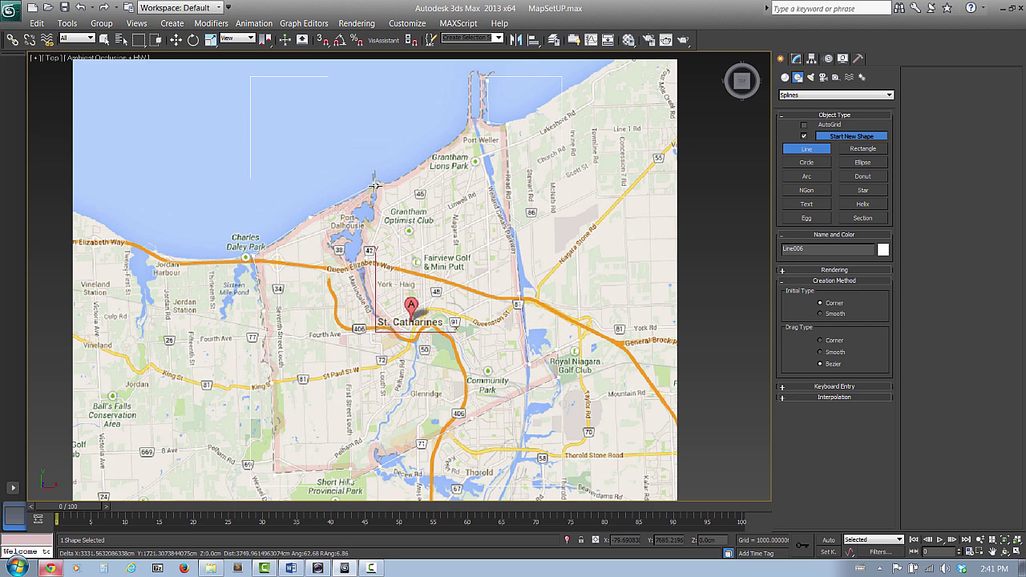
{"action": "left_click", "coordinate": [465, 150]}
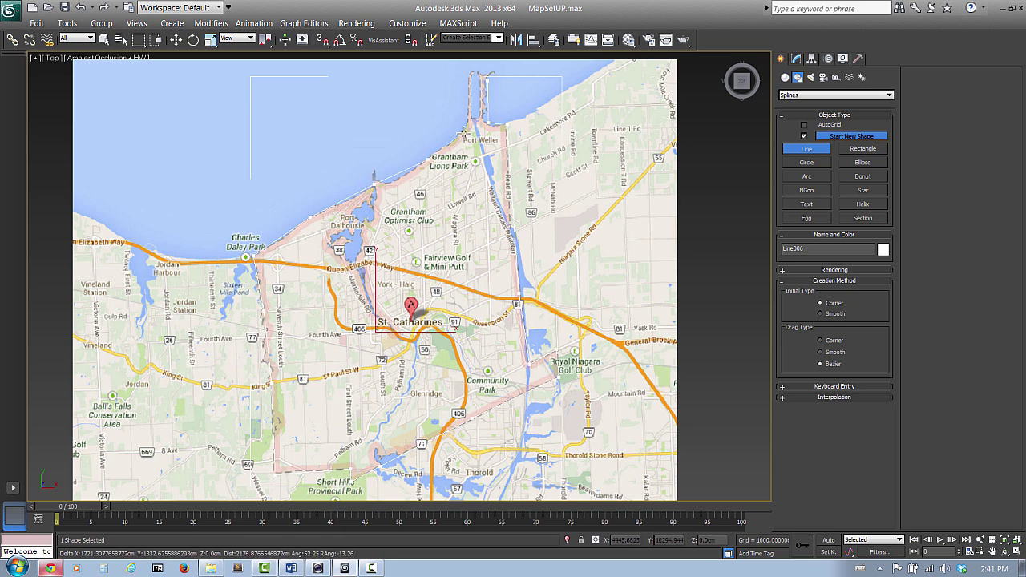
{"action": "middle_click_drag", "start_coordinate": [470, 122], "coordinate": [467, 146]}
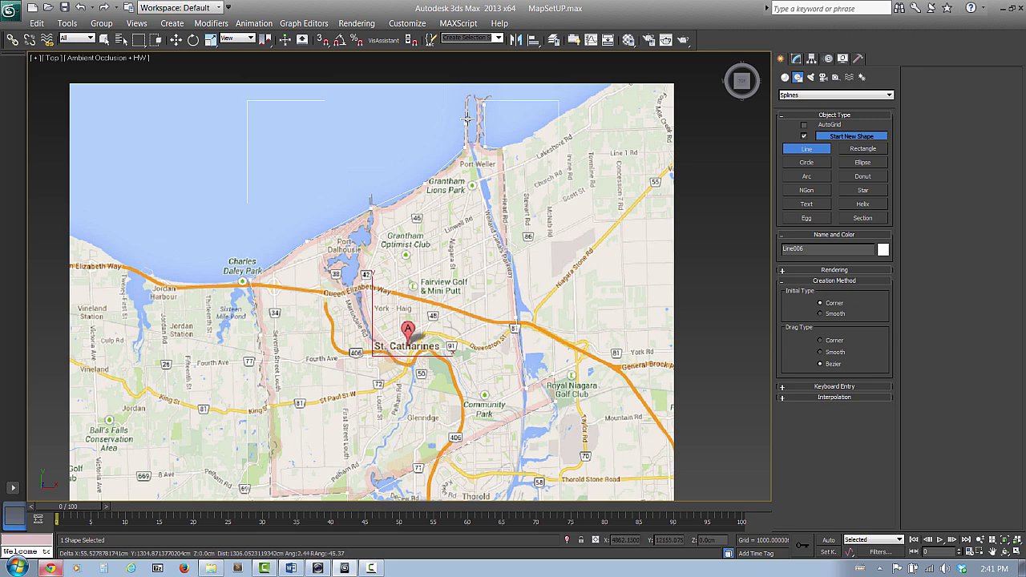
{"action": "left_click", "coordinate": [459, 92]}
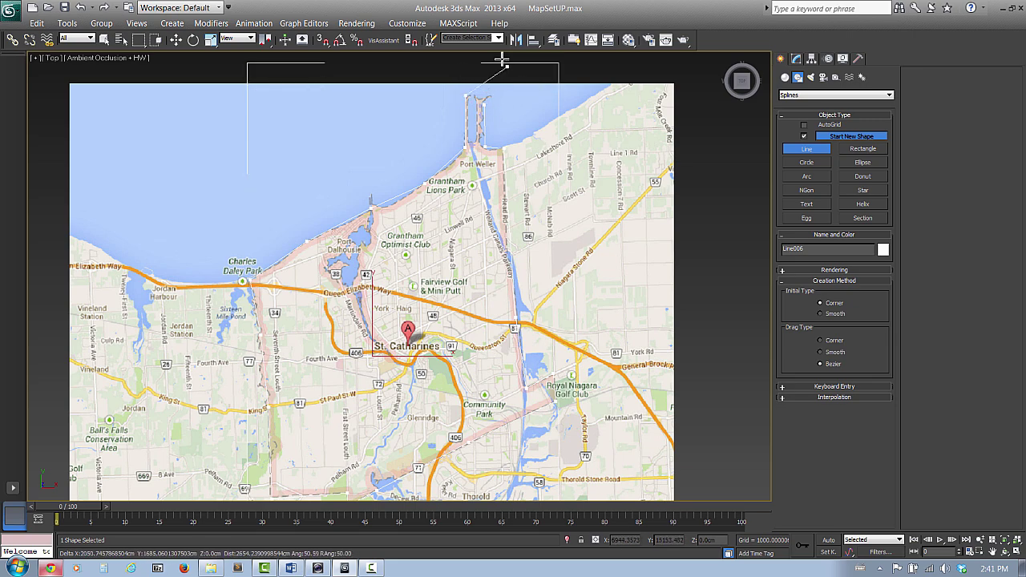
{"action": "left_click", "coordinate": [484, 104]}
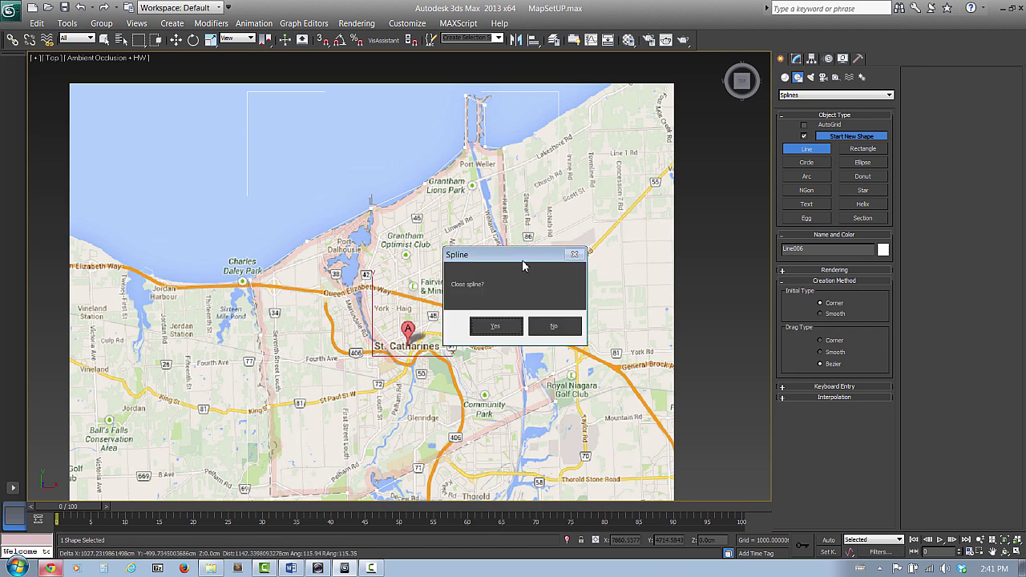
{"action": "left_click", "coordinate": [497, 327]}
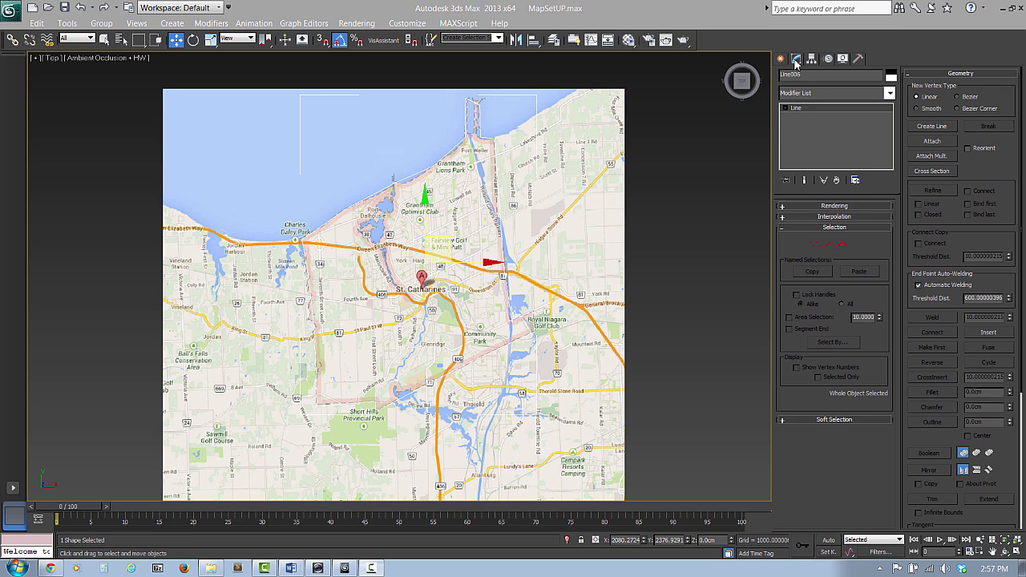
- Switch the boundary line to vertex editing, clear the vertex selection and frame the Port Dalhousie shoreline closely
{"action": "left_click", "coordinate": [815, 244]}
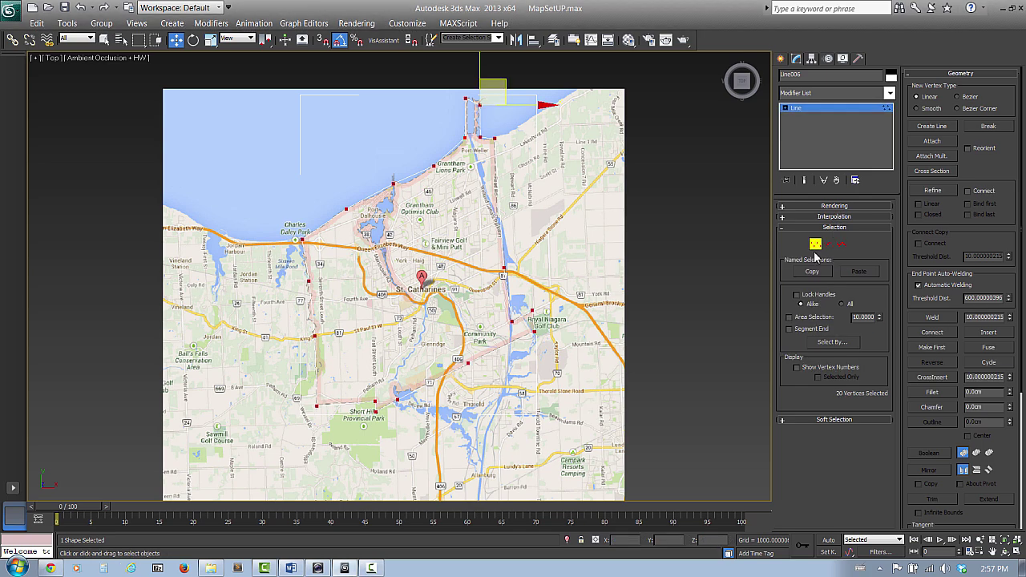
{"action": "left_click", "coordinate": [478, 175]}
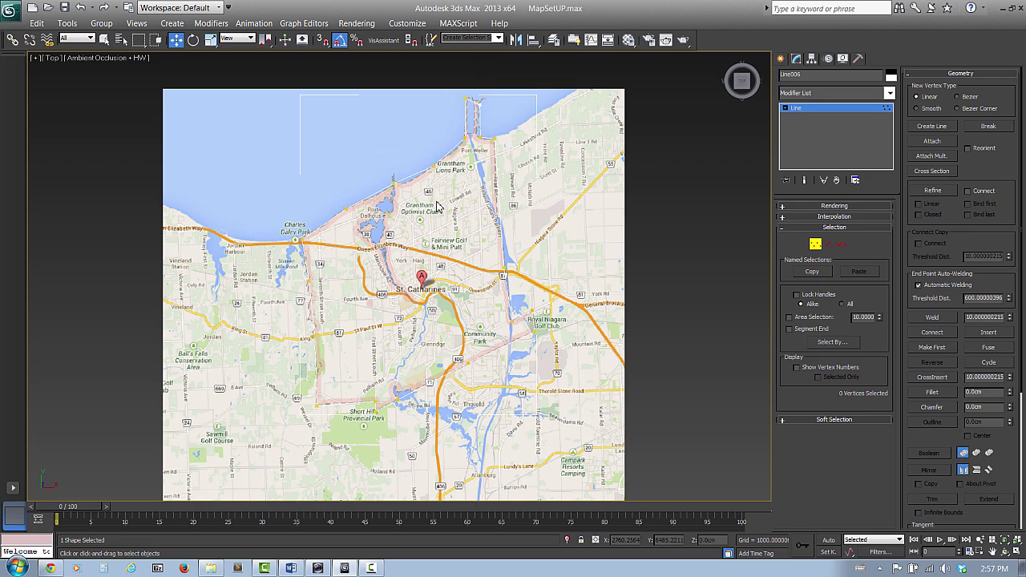
{"action": "middle_click_drag", "start_coordinate": [441, 202], "coordinate": [493, 191]}
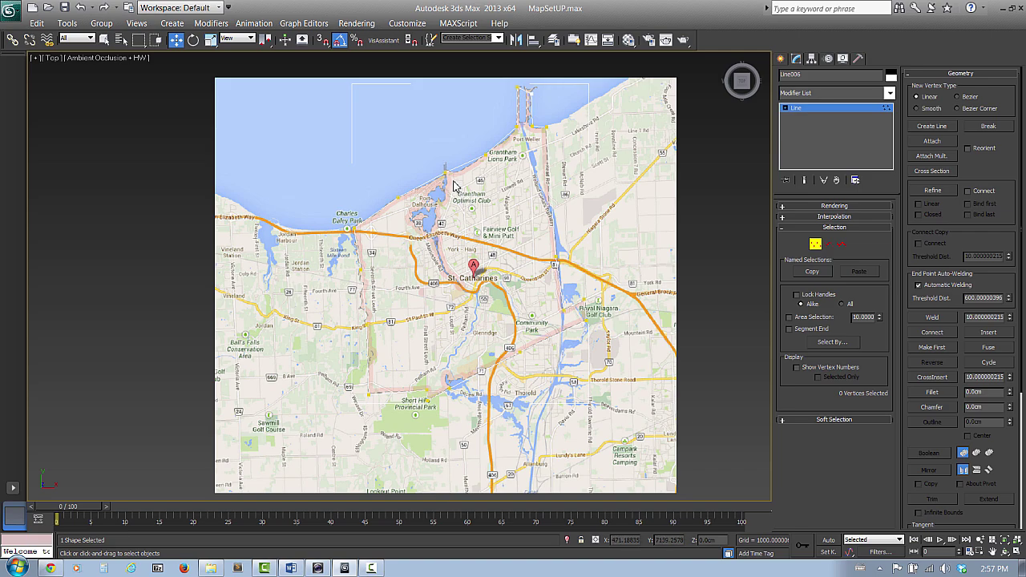
{"action": "key", "text": "alt+z"}
{"action": "left_click_drag", "start_coordinate": [445, 191], "coordinate": [449, 154]}
{"action": "middle_click_drag", "start_coordinate": [454, 193], "coordinate": [432, 254]}
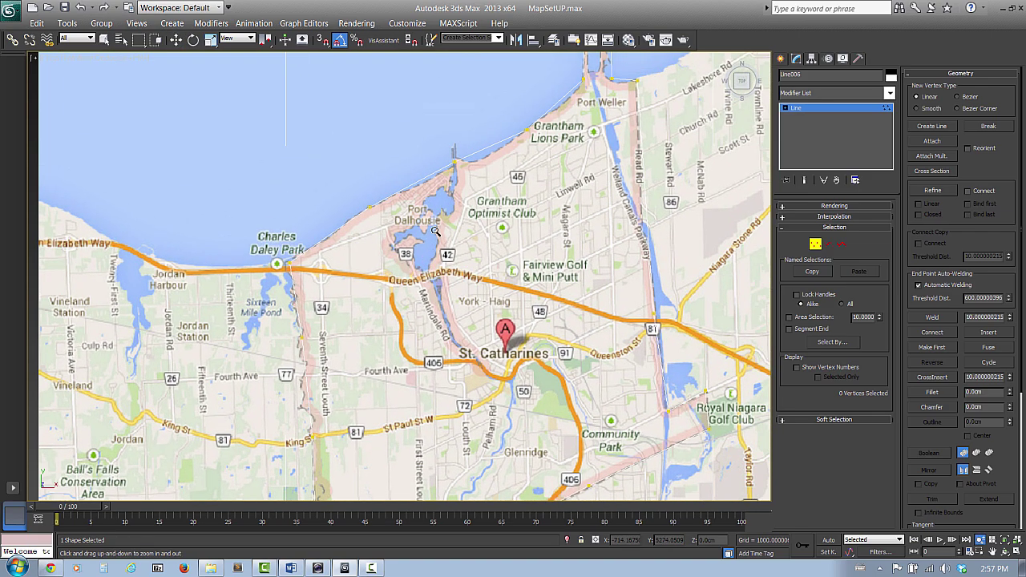
{"action": "left_click_drag", "start_coordinate": [435, 231], "coordinate": [437, 227]}
{"action": "middle_click_drag", "start_coordinate": [447, 228], "coordinate": [438, 257]}
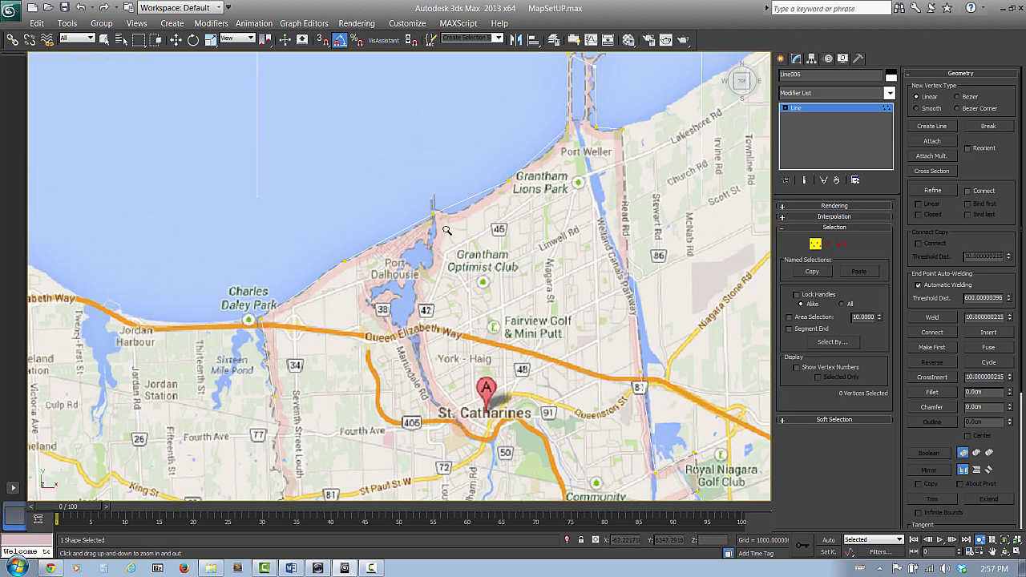
{"action": "left_click_drag", "start_coordinate": [446, 231], "coordinate": [438, 241]}
{"action": "middle_click_drag", "start_coordinate": [438, 241], "coordinate": [412, 238]}
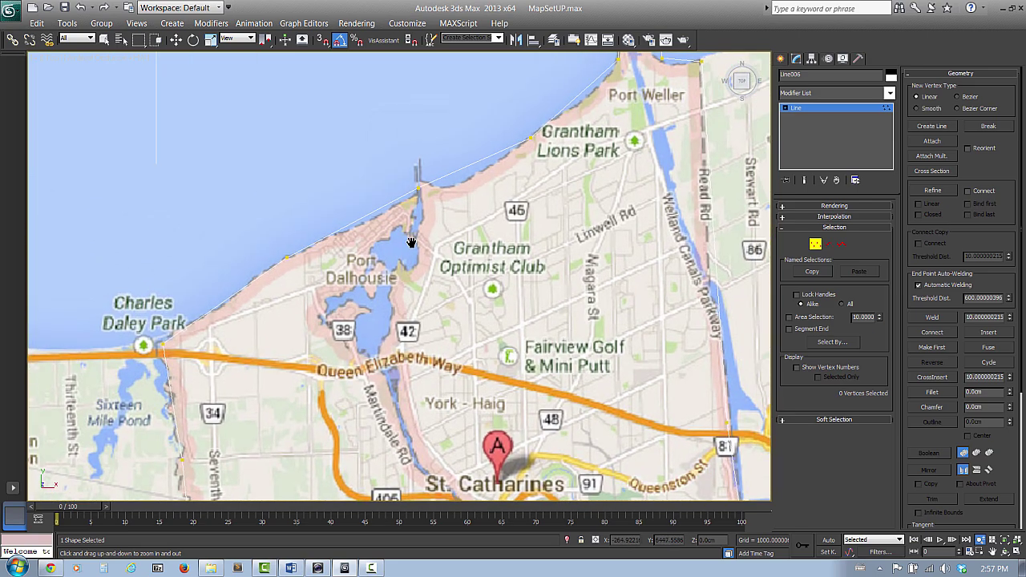
{"action": "right_click", "coordinate": [429, 184]}
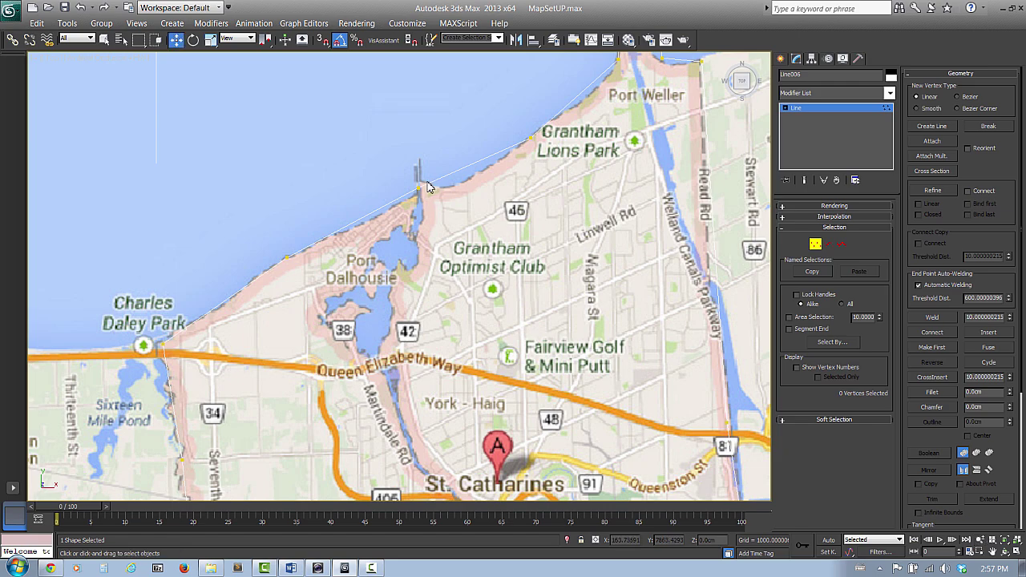
- Nudge the boundary vertices at the Port Dalhousie pier and near Grantham Lions Park so they sit on the coastline
{"action": "left_click_drag", "start_coordinate": [410, 202], "coordinate": [411, 202]}
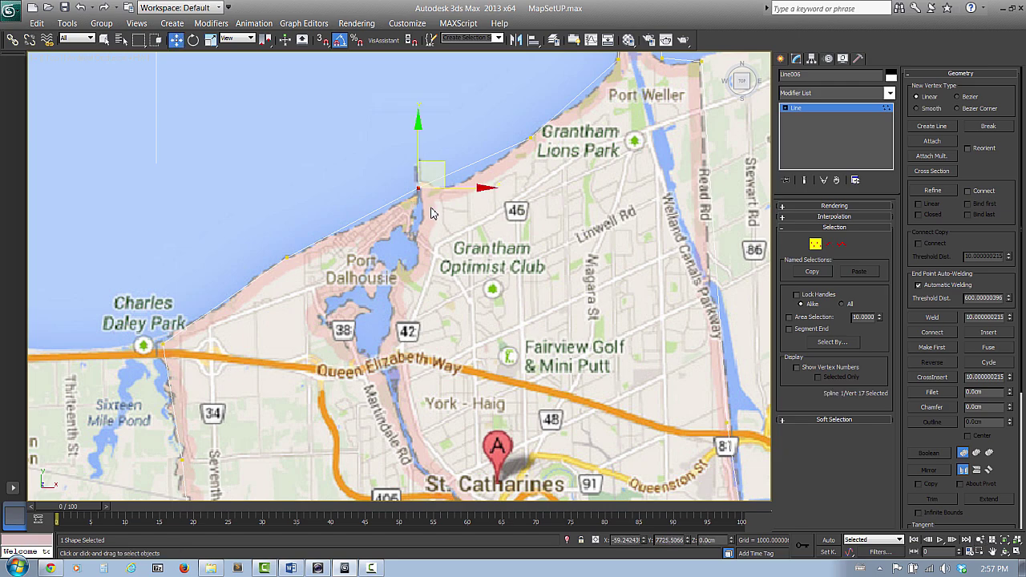
{"action": "left_click", "coordinate": [530, 139]}
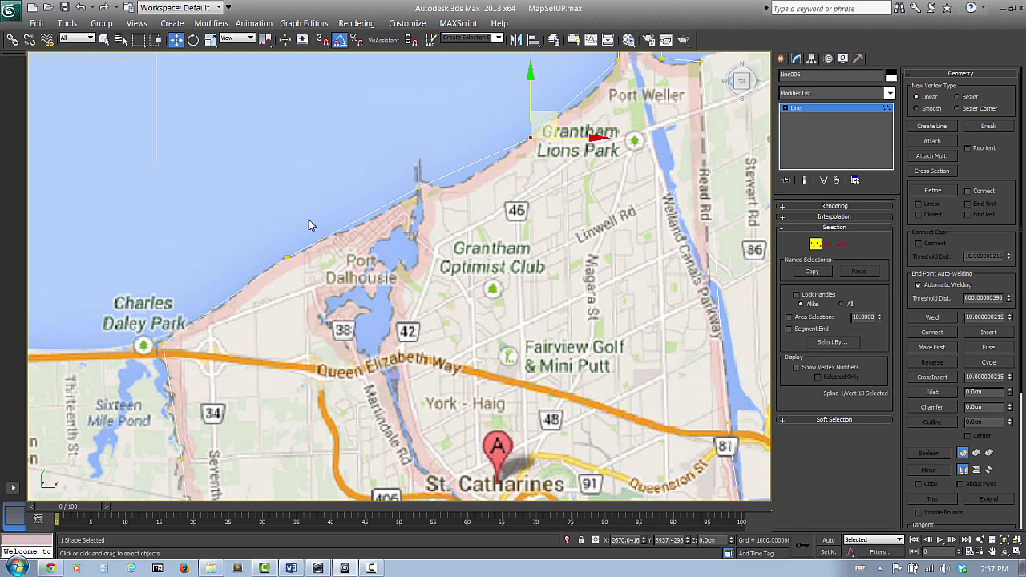
{"action": "mouse_move", "coordinate": [558, 116]}
{"action": "left_mouse_down"}
{"action": "mouse_move", "coordinate": [530, 109]}
{"action": "mouse_move", "coordinate": [556, 105]}
{"action": "mouse_move", "coordinate": [559, 115]}
{"action": "left_mouse_up"}
{"action": "left_click_drag", "start_coordinate": [449, 157], "coordinate": [396, 231]}
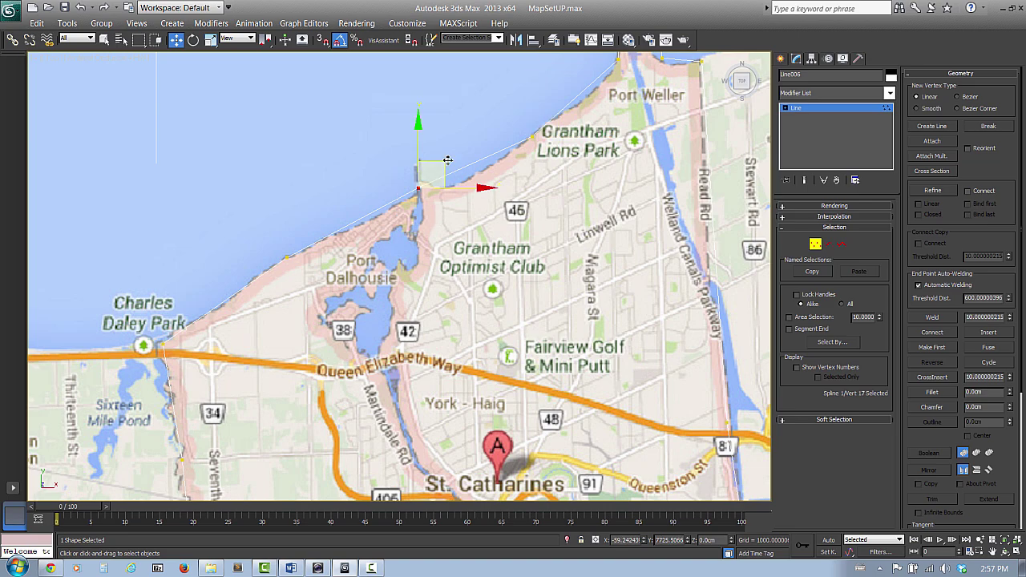
{"action": "left_click", "coordinate": [427, 190]}
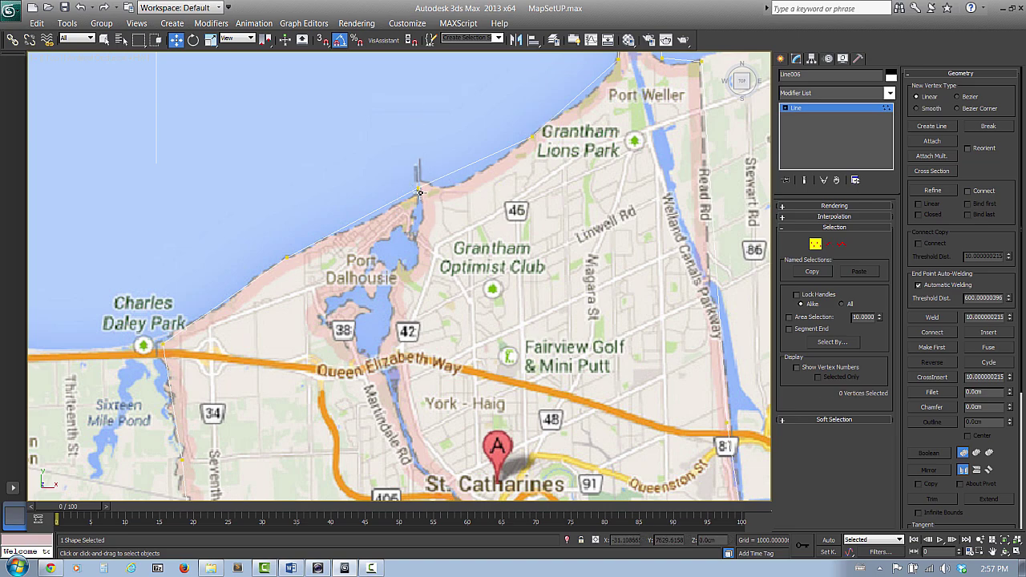
{"action": "left_click", "coordinate": [416, 188]}
{"action": "middle_click_drag", "start_coordinate": [319, 245], "coordinate": [388, 216]}
{"action": "middle_click_drag", "start_coordinate": [461, 208], "coordinate": [406, 243]}
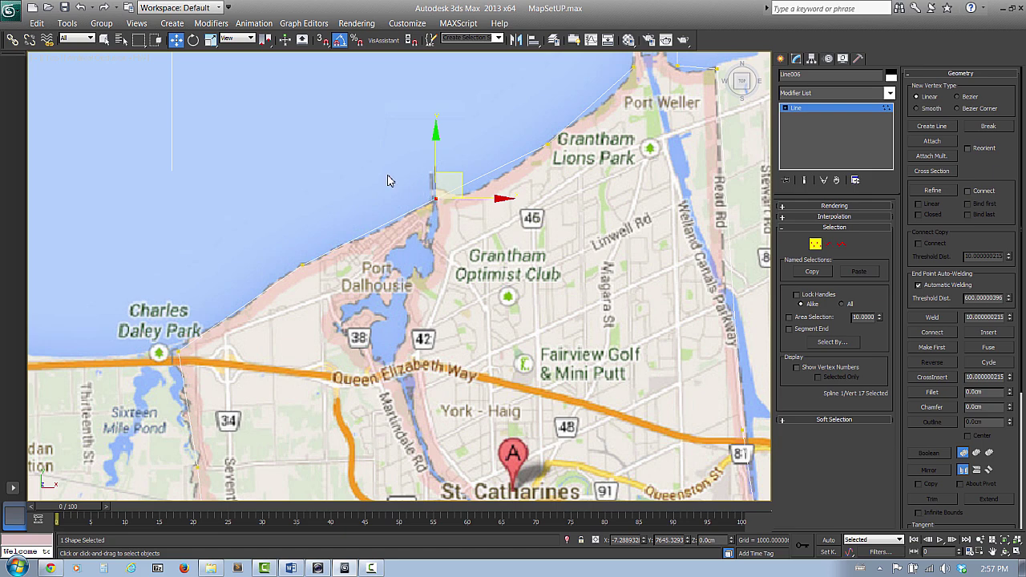
- Select the three shoreline vertices between Port Dalhousie and Grantham Lions Park and convert them to Bezier
{"action": "left_click_drag", "start_coordinate": [252, 130], "coordinate": [583, 273]}
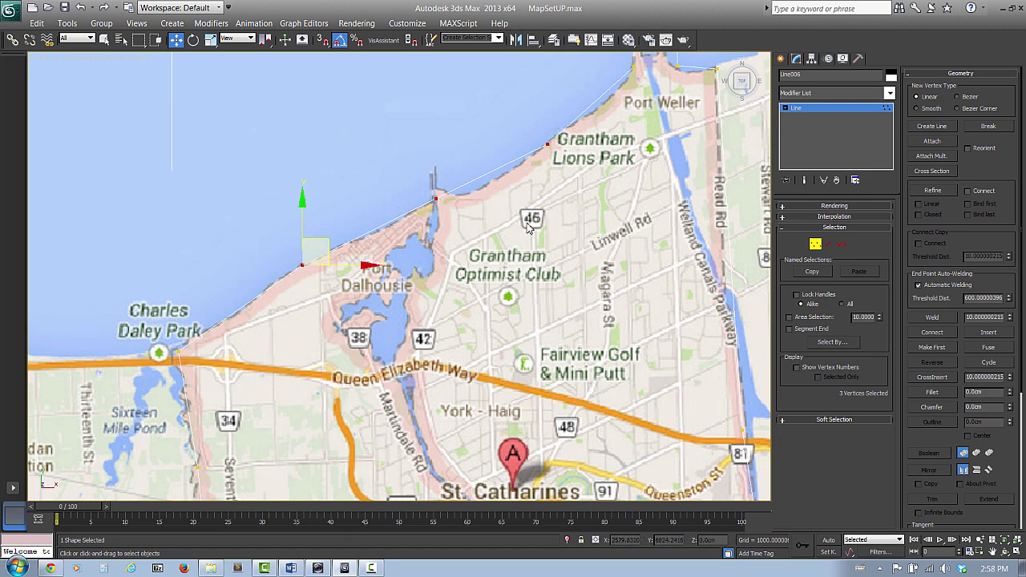
{"action": "right_click", "coordinate": [438, 202]}
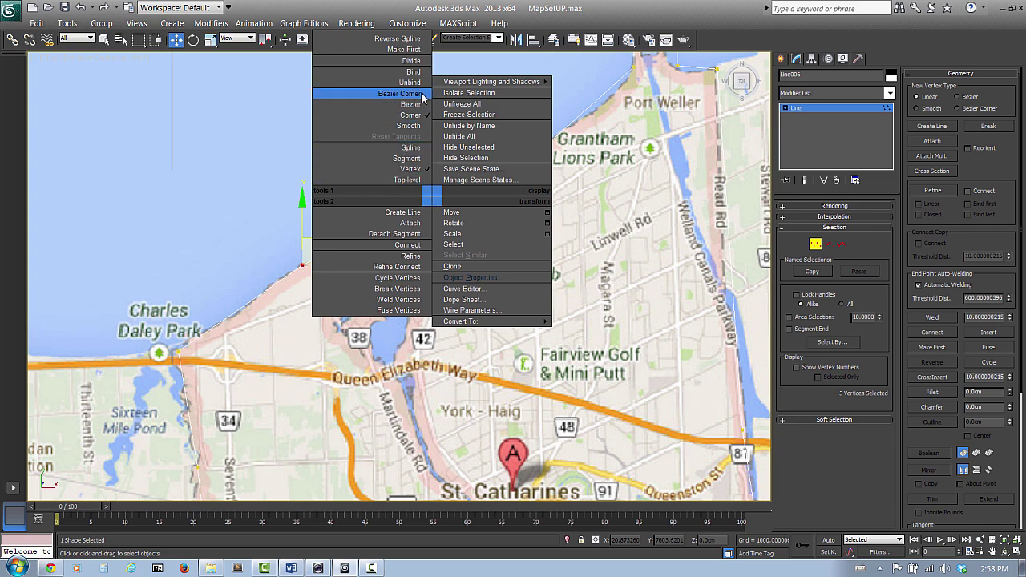
{"action": "left_click", "coordinate": [416, 105]}
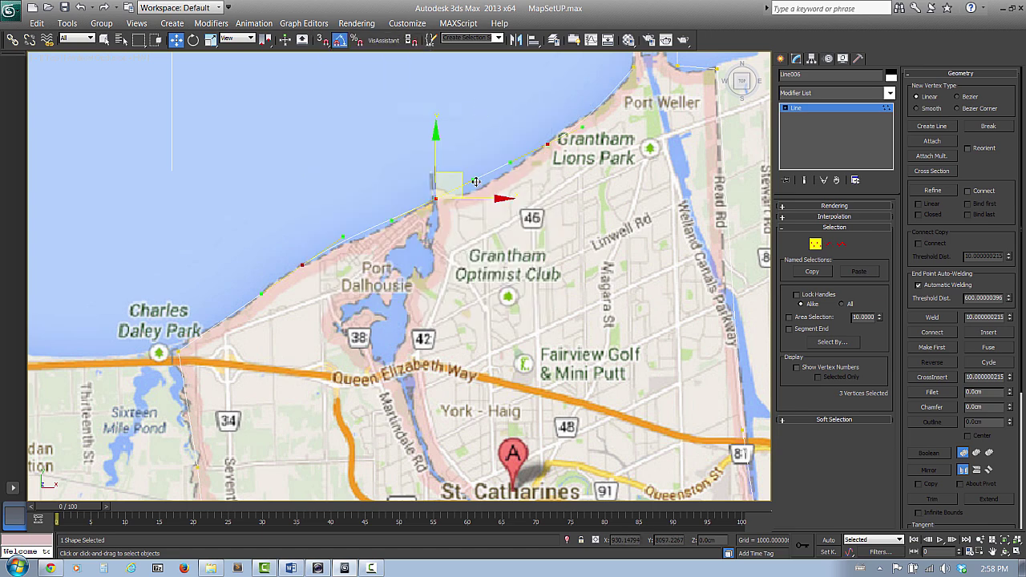
- Adjust the Bezier handles of the pier vertex and its two neighbouring shoreline vertices so the curve follows the coast
{"action": "left_click", "coordinate": [434, 201]}
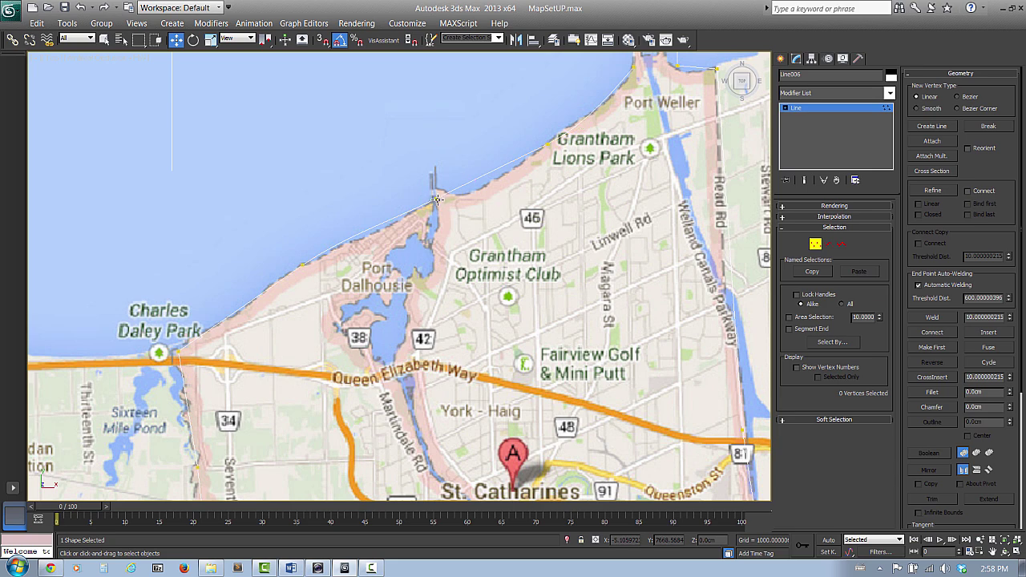
{"action": "left_click", "coordinate": [437, 198]}
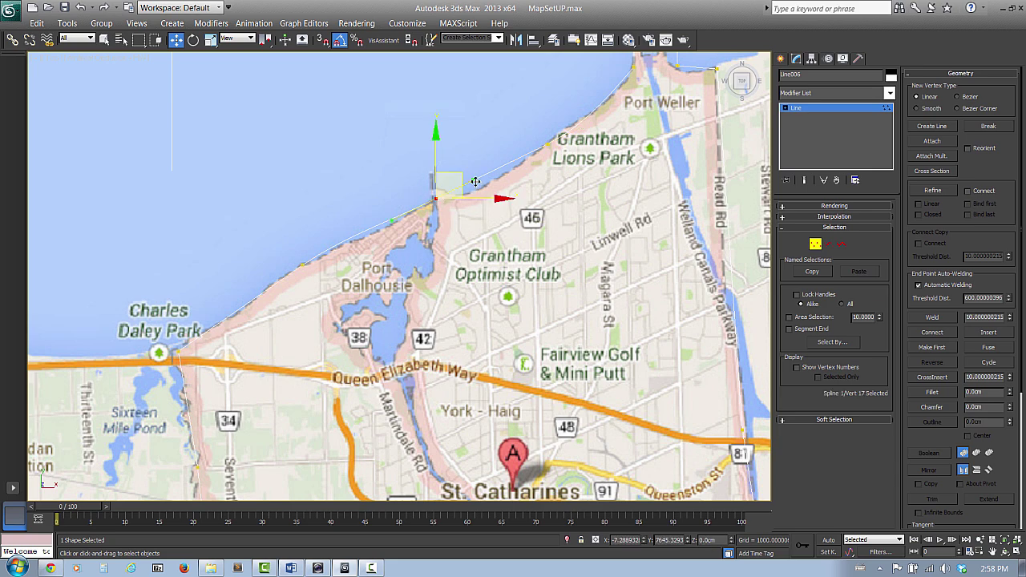
{"action": "mouse_move", "coordinate": [473, 185]}
{"action": "left_mouse_down"}
{"action": "mouse_move", "coordinate": [474, 201]}
{"action": "mouse_move", "coordinate": [474, 163]}
{"action": "mouse_move", "coordinate": [468, 201]}
{"action": "mouse_move", "coordinate": [470, 191]}
{"action": "left_mouse_up"}
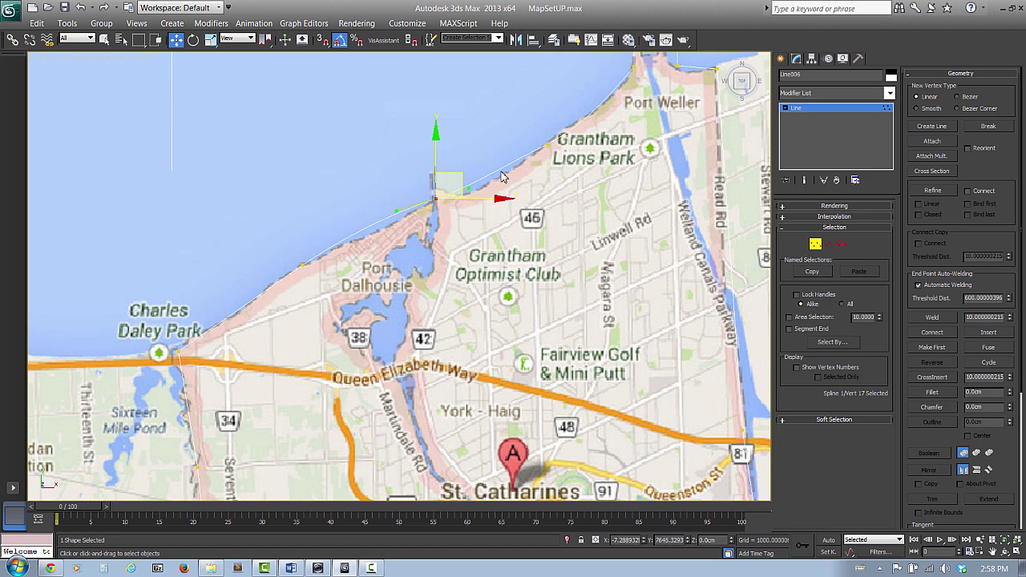
{"action": "left_click", "coordinate": [547, 144]}
{"action": "left_click_drag", "start_coordinate": [585, 128], "coordinate": [579, 128]}
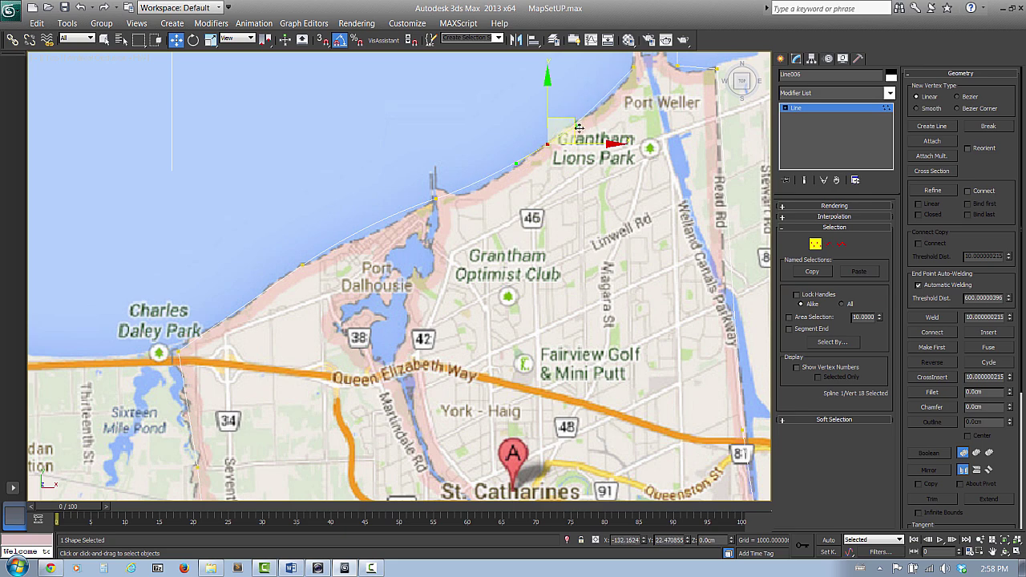
{"action": "left_click", "coordinate": [303, 264]}
{"action": "mouse_move", "coordinate": [345, 237]}
{"action": "left_mouse_down"}
{"action": "mouse_move", "coordinate": [405, 210]}
{"action": "mouse_move", "coordinate": [345, 241]}
{"action": "mouse_move", "coordinate": [397, 213]}
{"action": "mouse_move", "coordinate": [377, 210]}
{"action": "mouse_move", "coordinate": [352, 233]}
{"action": "mouse_move", "coordinate": [385, 218]}
{"action": "mouse_move", "coordinate": [320, 266]}
{"action": "mouse_move", "coordinate": [330, 250]}
{"action": "mouse_move", "coordinate": [354, 248]}
{"action": "left_mouse_up"}
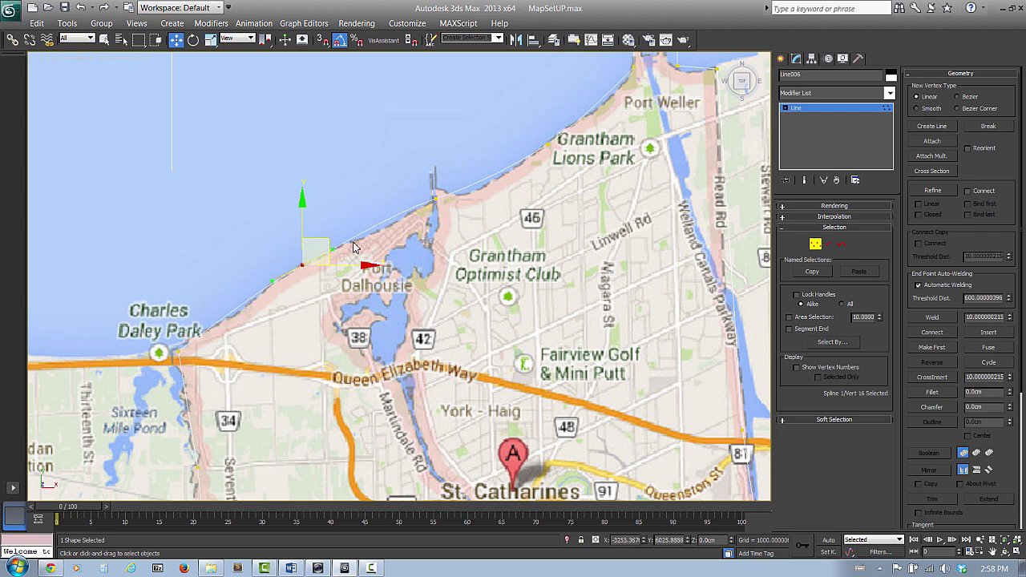
- Convert the Port Dalhousie pier vertex to Bezier Corner and adjust each handle separately so both adjoining curves follow the coastline
{"action": "left_click", "coordinate": [436, 200]}
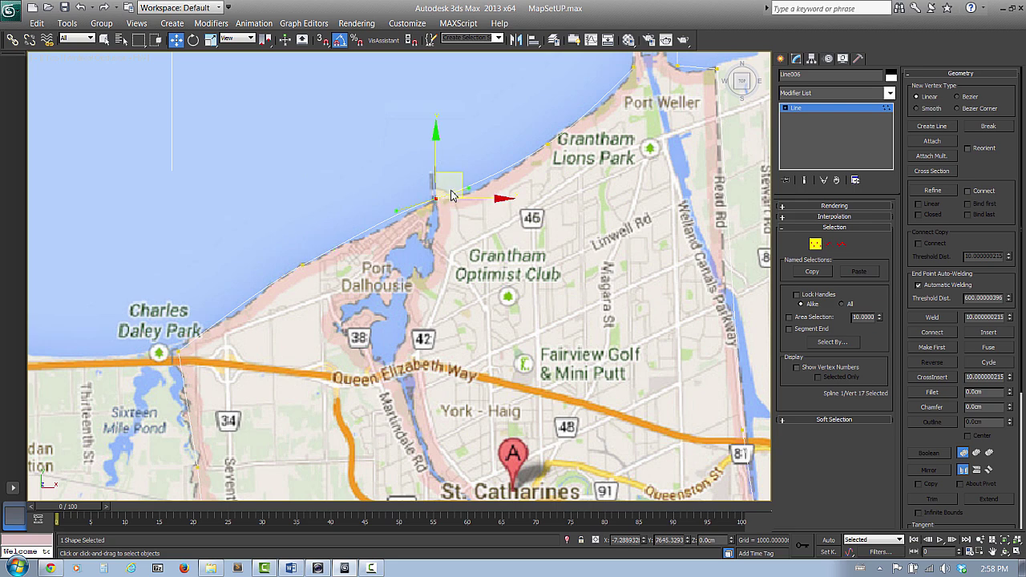
{"action": "left_click_drag", "start_coordinate": [469, 189], "coordinate": [469, 204]}
{"action": "right_click", "coordinate": [439, 204]}
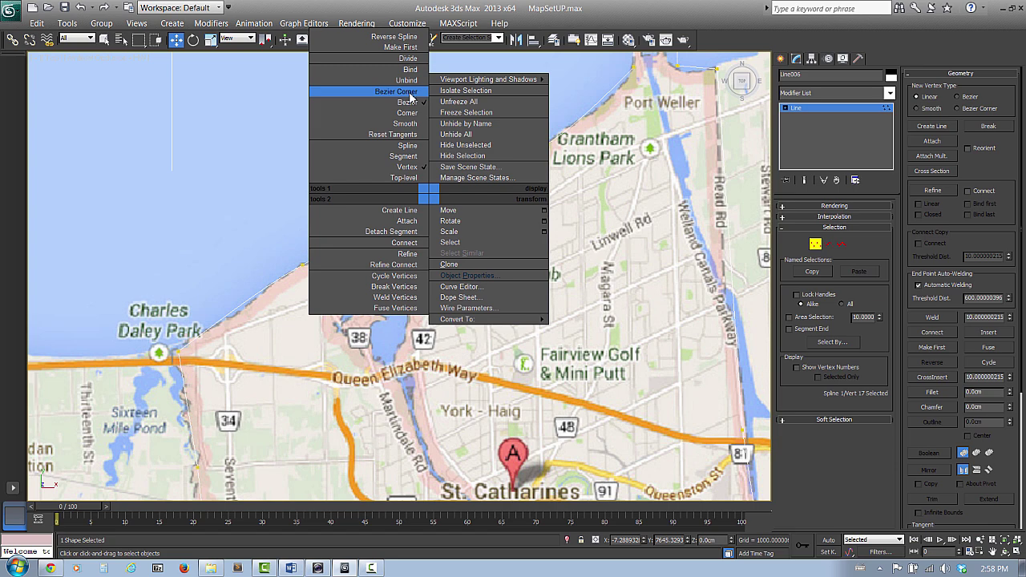
{"action": "left_click", "coordinate": [413, 93]}
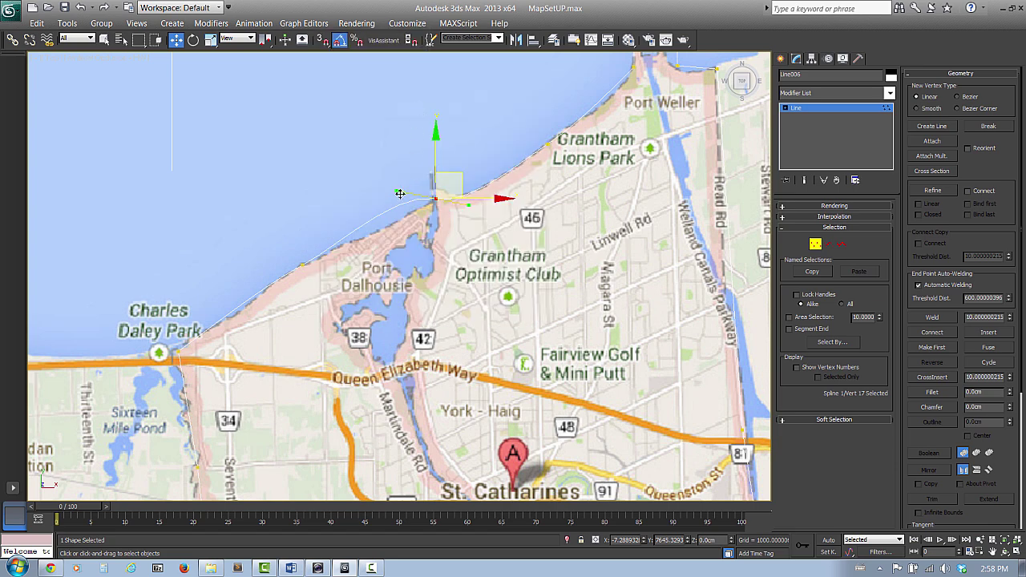
{"action": "left_click_drag", "start_coordinate": [399, 193], "coordinate": [397, 222]}
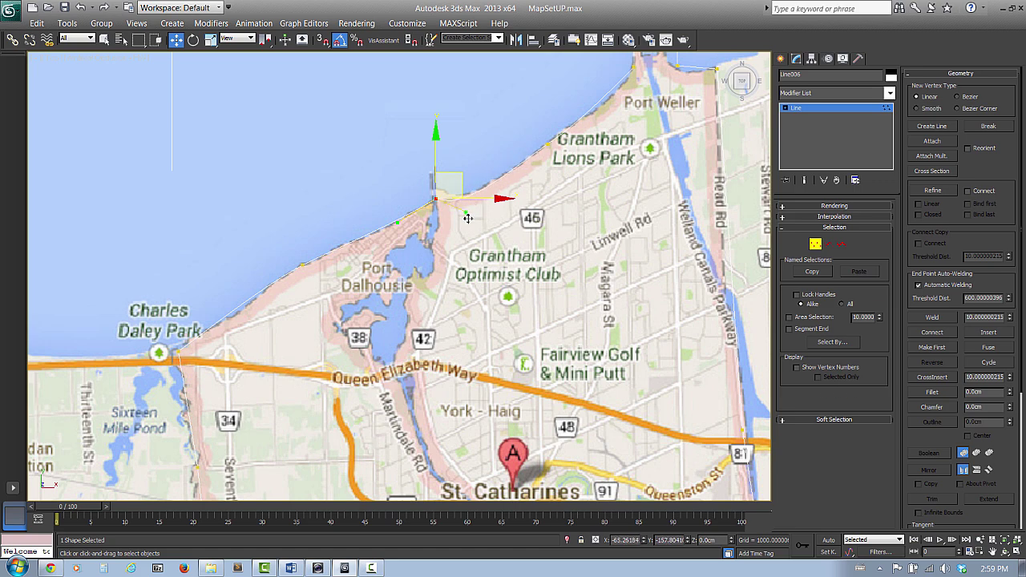
{"action": "left_click_drag", "start_coordinate": [473, 205], "coordinate": [473, 199]}
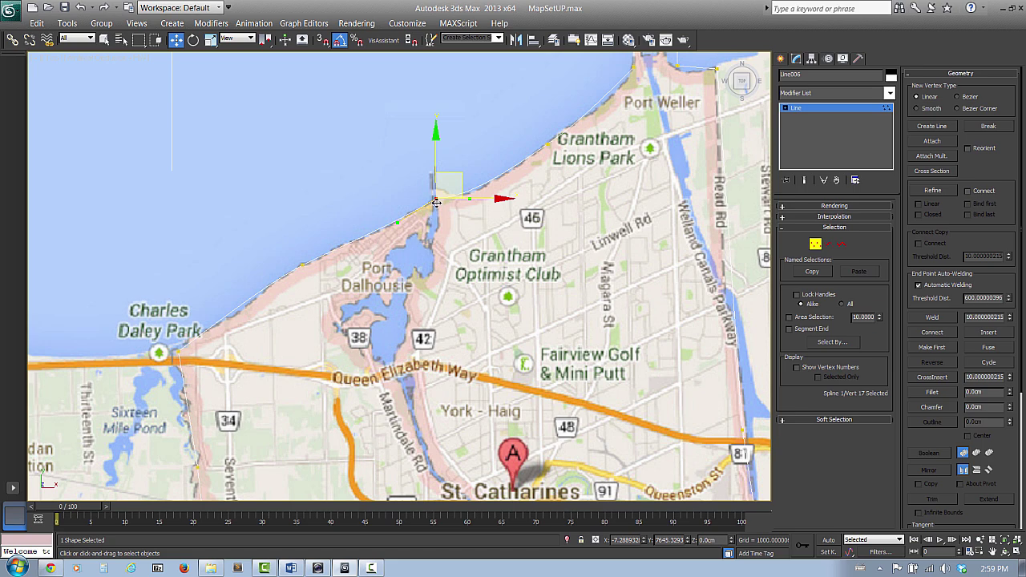
- Convert the vertex beside Grantham Lions Park to Smooth, nudge it slightly up onto the shoreline and leave vertex editing
{"action": "left_click", "coordinate": [547, 143]}
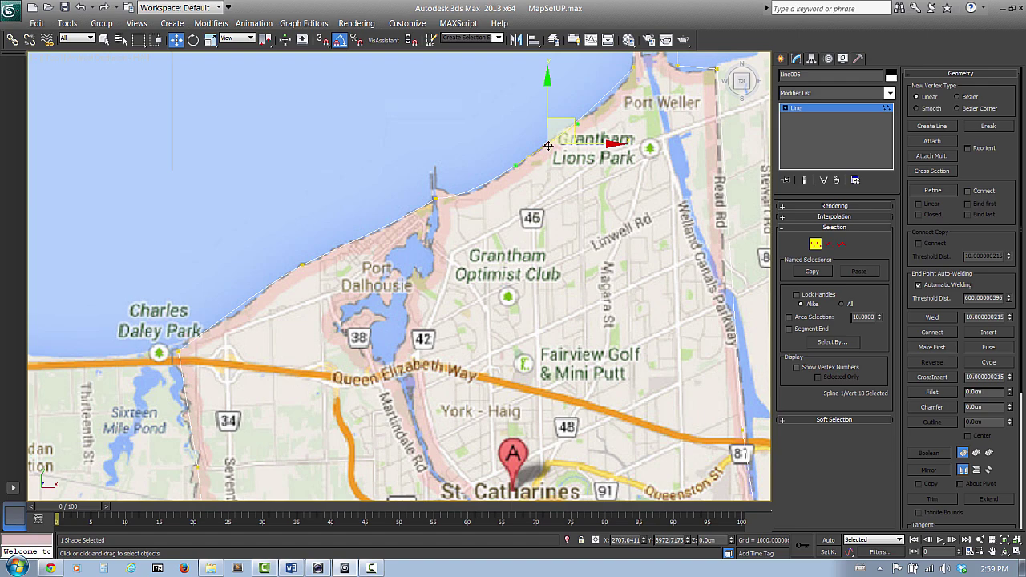
{"action": "right_click", "coordinate": [545, 164]}
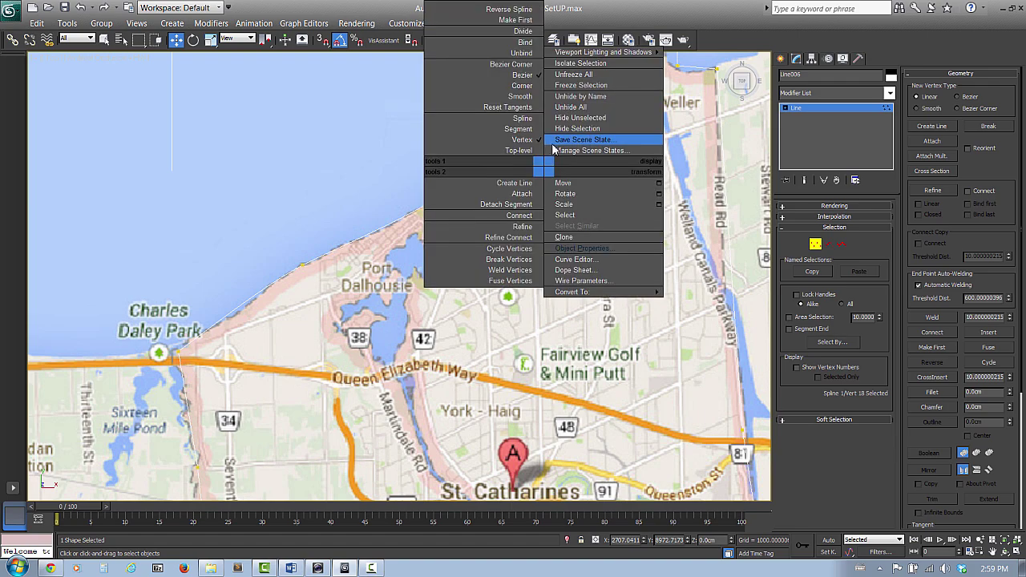
{"action": "left_click", "coordinate": [525, 97]}
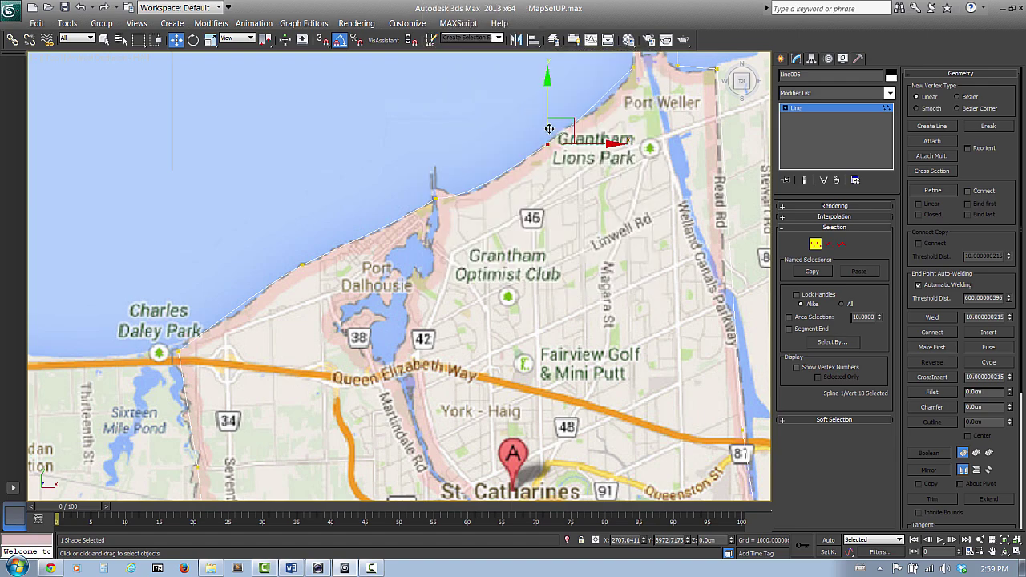
{"action": "left_click_drag", "start_coordinate": [549, 128], "coordinate": [550, 122]}
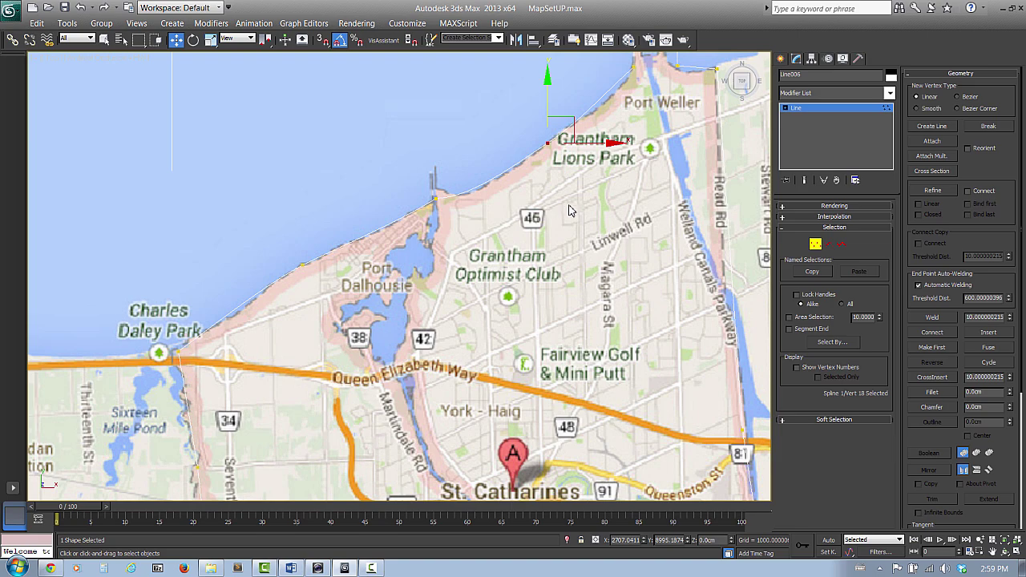
{"action": "middle_click_drag", "start_coordinate": [591, 204], "coordinate": [577, 213]}
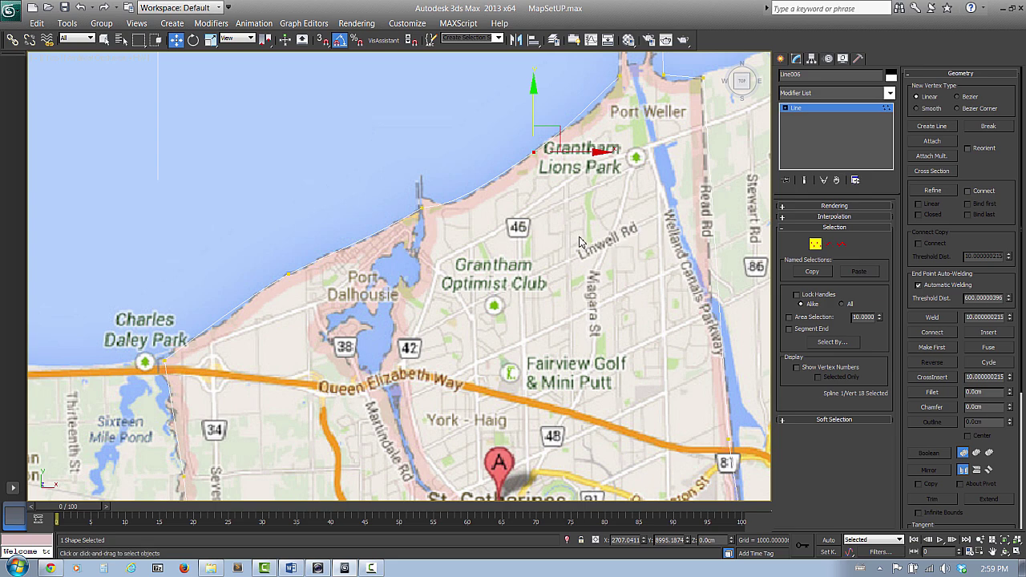
{"action": "middle_click_drag", "start_coordinate": [595, 227], "coordinate": [574, 235]}
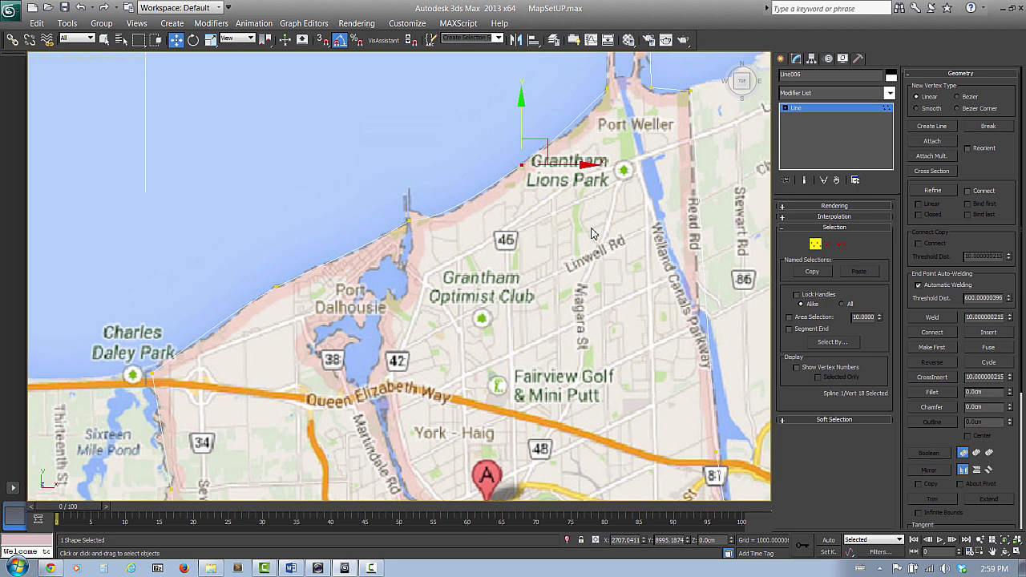
{"action": "left_click", "coordinate": [816, 245]}
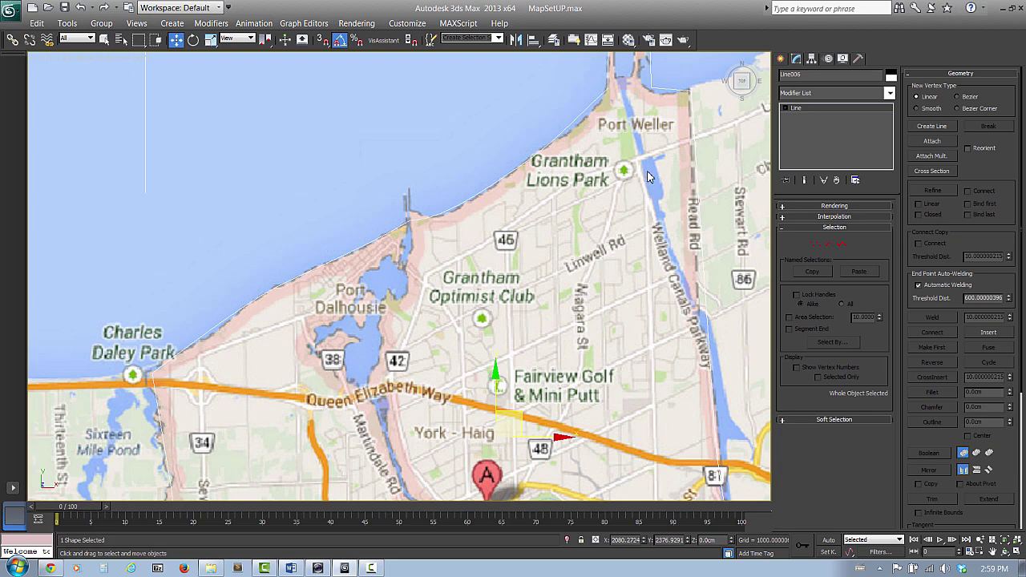
- Replace the custom map image in the Top viewport's background with a solid color
{"action": "key", "text": "alt+z"}
{"action": "left_click_drag", "start_coordinate": [657, 157], "coordinate": [594, 216]}
{"action": "middle_click_drag", "start_coordinate": [552, 219], "coordinate": [558, 195]}
{"action": "mouse_move", "coordinate": [563, 198]}
{"action": "left_mouse_down"}
{"action": "mouse_move", "coordinate": [542, 223]}
{"action": "mouse_move", "coordinate": [558, 207]}
{"action": "left_mouse_up"}
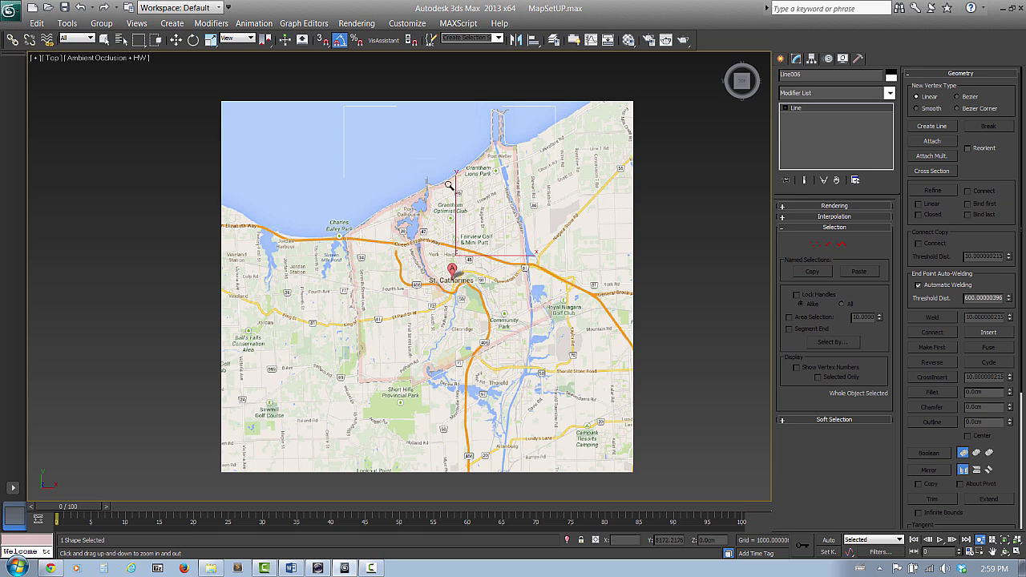
{"action": "left_click", "coordinate": [118, 58]}
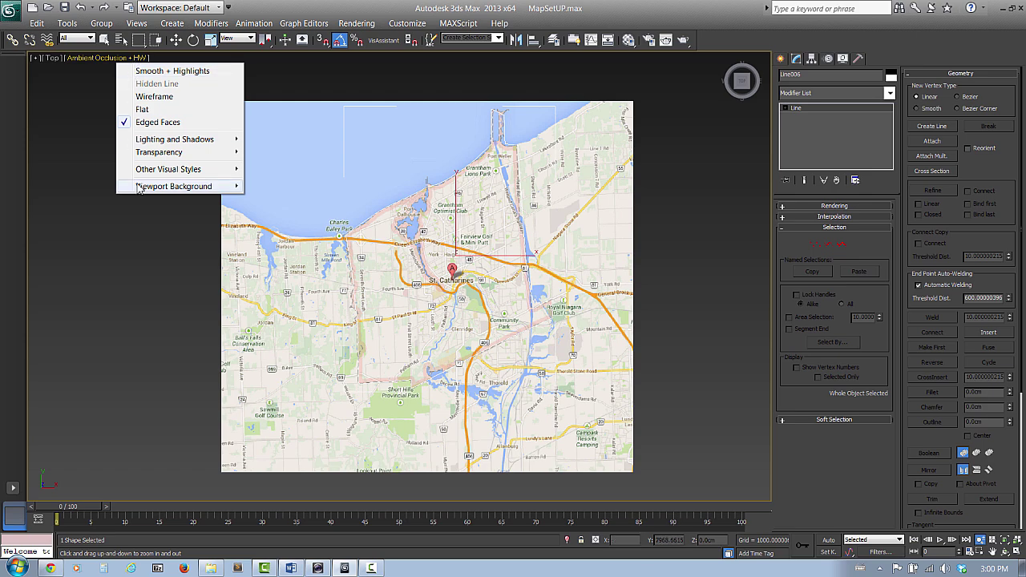
{"action": "mouse_move", "coordinate": [142, 193]}
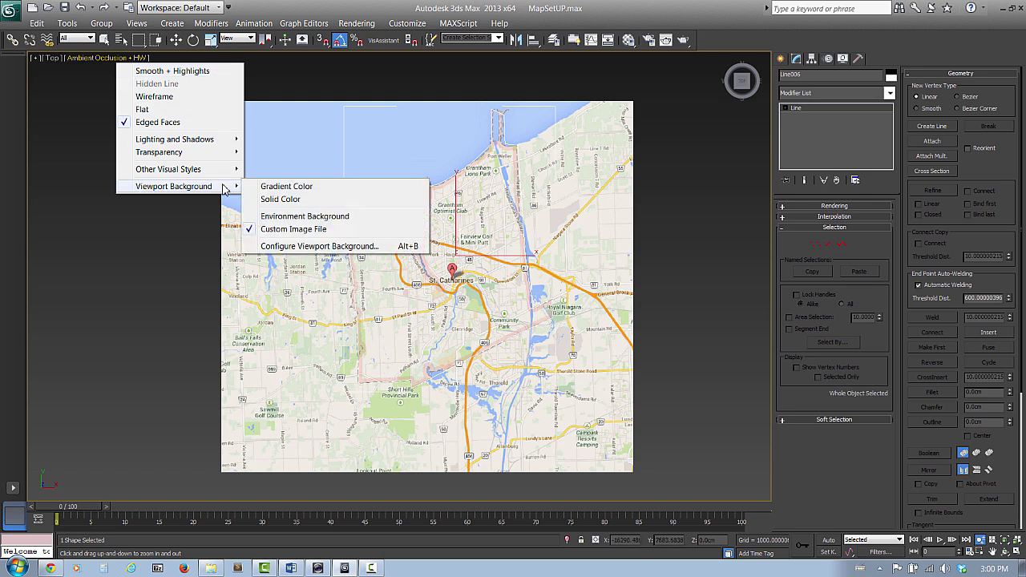
{"action": "left_click", "coordinate": [277, 200]}
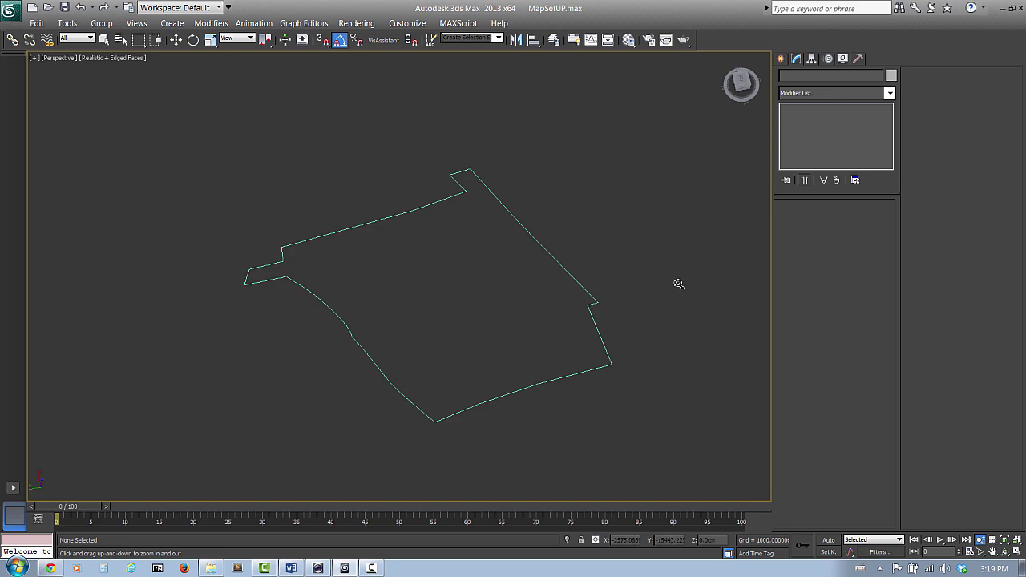
- Select the city boundary line and apply a Bevel modifier to it
{"action": "key", "text": "q"}
{"action": "left_click", "coordinate": [594, 303]}
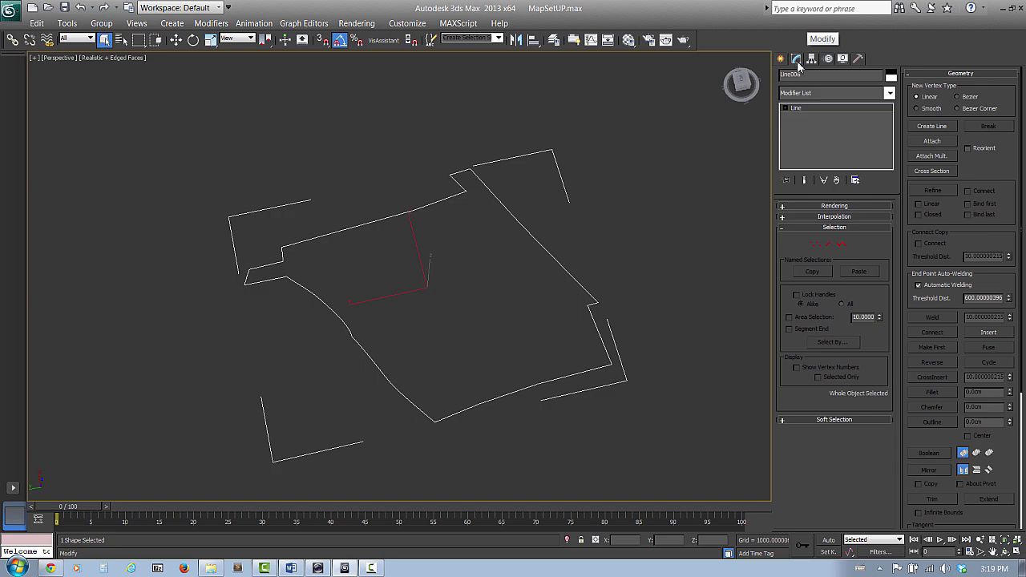
{"action": "left_click", "coordinate": [890, 95]}
{"action": "scroll", "coordinate": [893, 229], "scroll_direction": "down", "scroll_amount": 3}
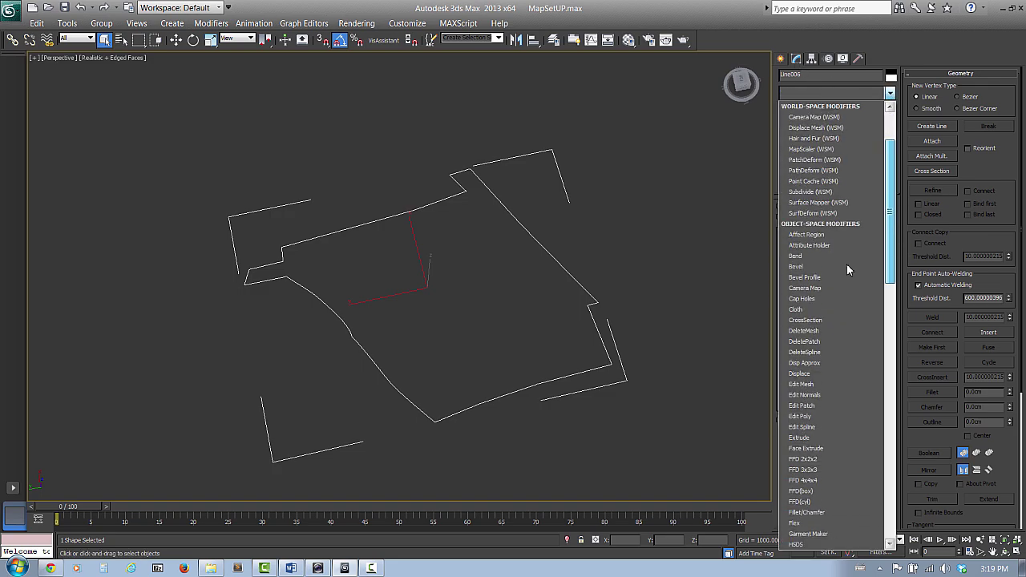
{"action": "left_click", "coordinate": [842, 266]}
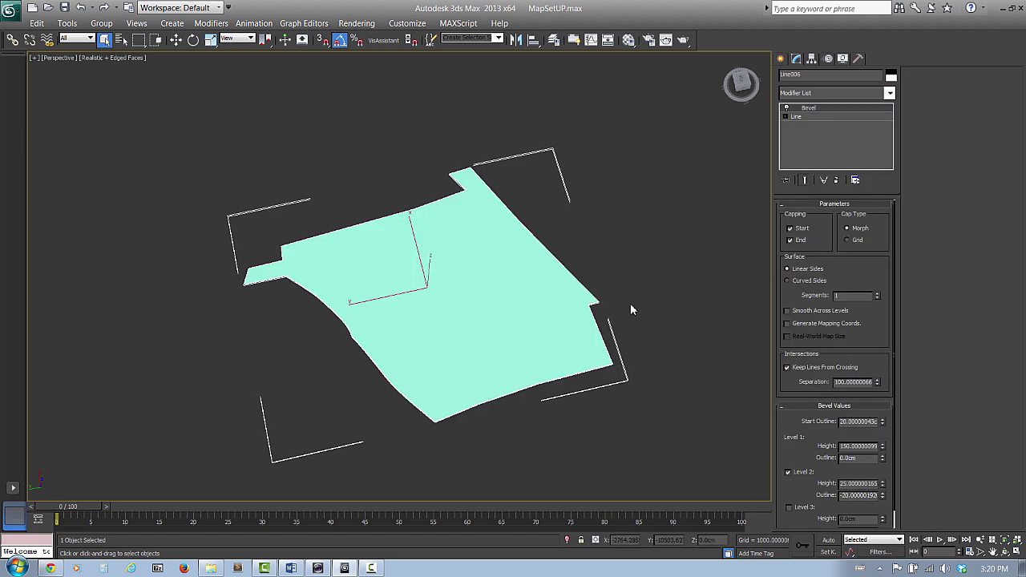
- Raise the Level 1 height of the bevel to about 2450 cm
{"action": "middle_click_drag", "start_coordinate": [550, 307], "coordinate": [569, 210], "text": "alt"}
{"action": "middle_click_drag", "start_coordinate": [560, 256], "coordinate": [600, 217], "text": "alt"}
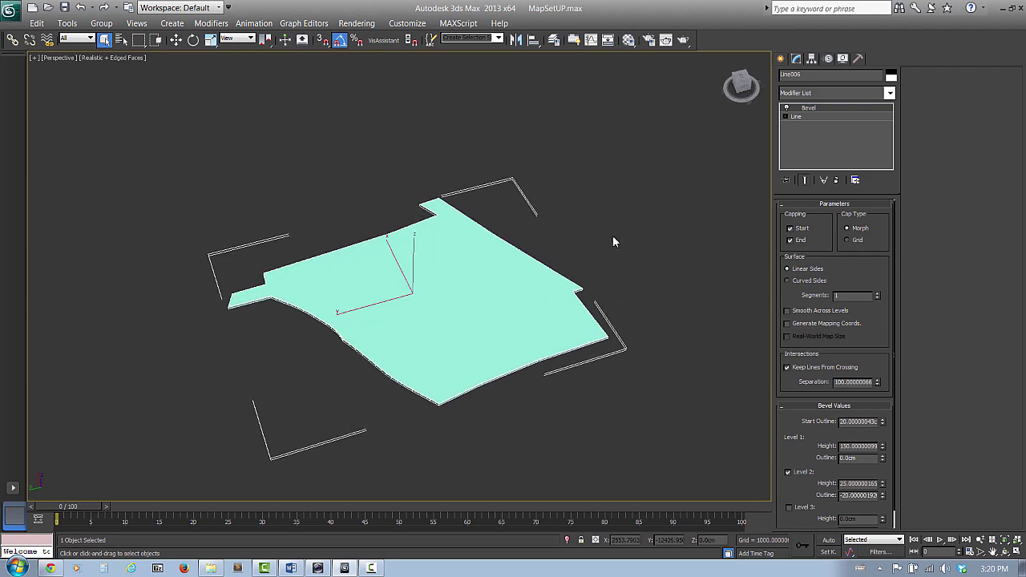
{"action": "scroll", "coordinate": [890, 360], "scroll_direction": "down", "scroll_amount": 2}
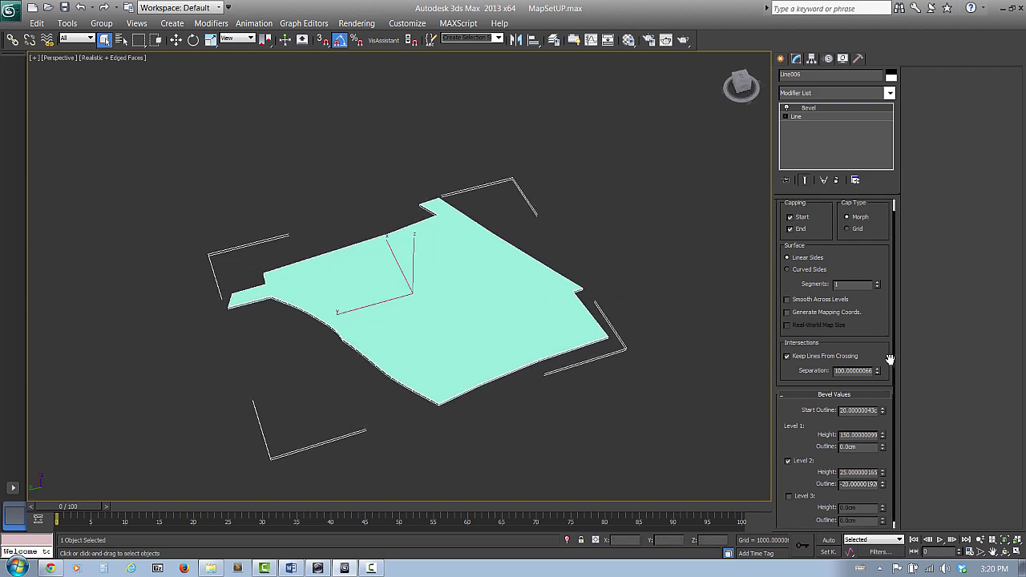
{"action": "scroll", "coordinate": [890, 359], "scroll_direction": "down", "scroll_amount": 1}
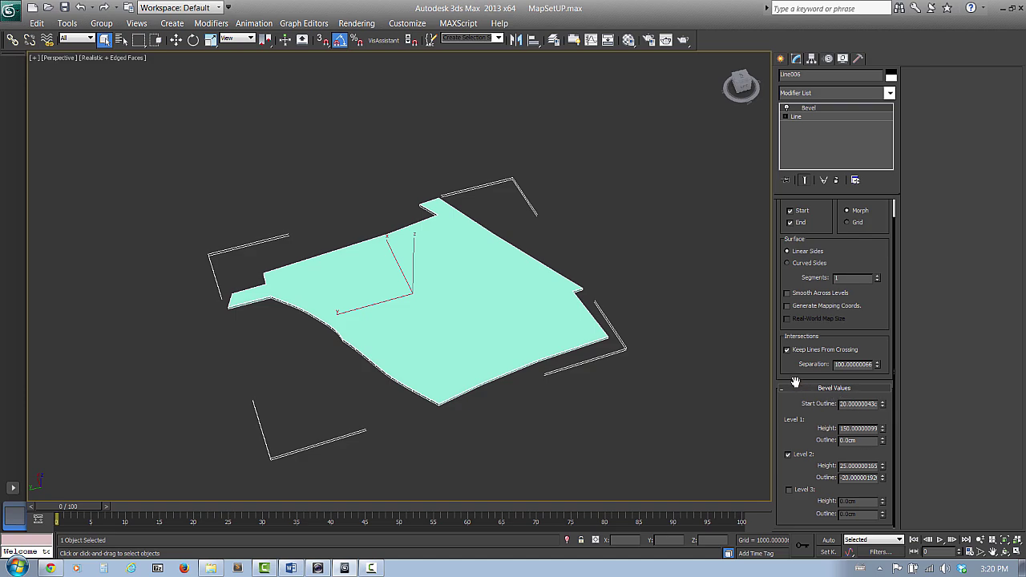
{"action": "middle_click_drag", "start_coordinate": [566, 422], "coordinate": [584, 372], "text": "alt"}
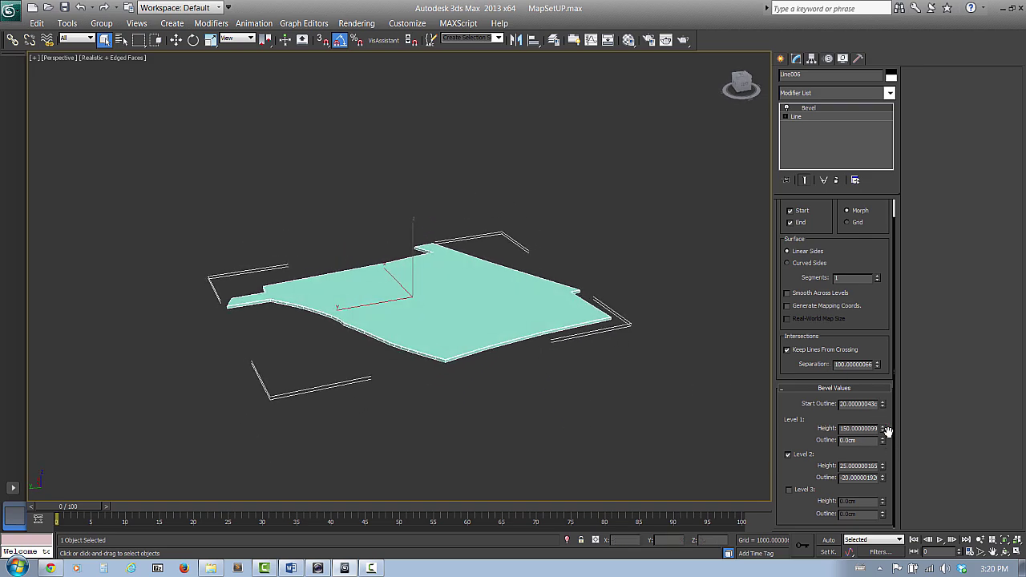
{"action": "mouse_move", "coordinate": [883, 431]}
{"action": "left_mouse_down"}
{"action": "mouse_move", "coordinate": [882, 404]}
{"action": "mouse_move", "coordinate": [885, 445]}
{"action": "left_mouse_up"}
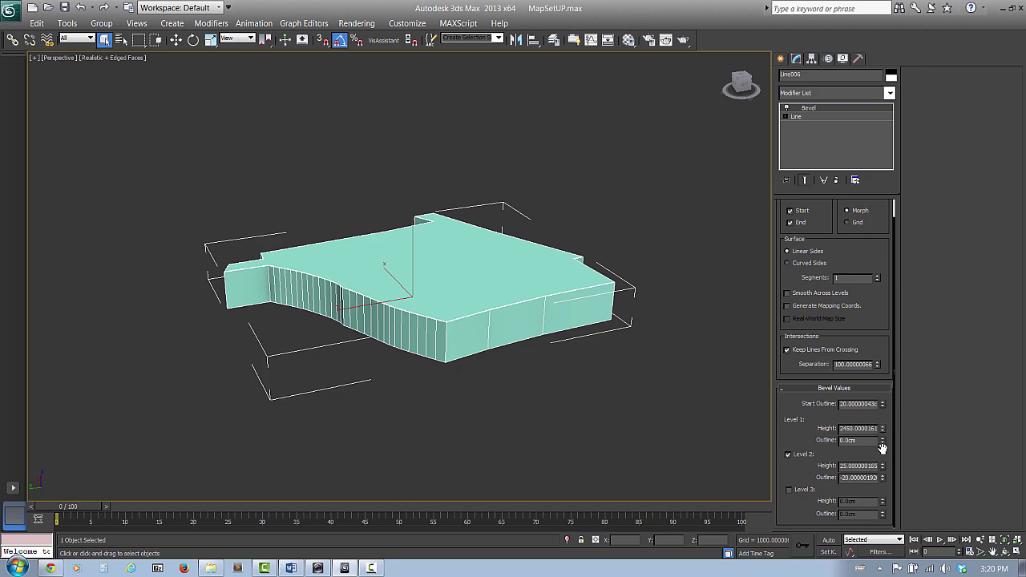
- Try a Level 1 outline of about -220 cm on the bevel, then reset that outline to 0
{"action": "mouse_move", "coordinate": [883, 443]}
{"action": "left_mouse_down"}
{"action": "mouse_move", "coordinate": [887, 427]}
{"action": "mouse_move", "coordinate": [882, 452]}
{"action": "left_mouse_up"}
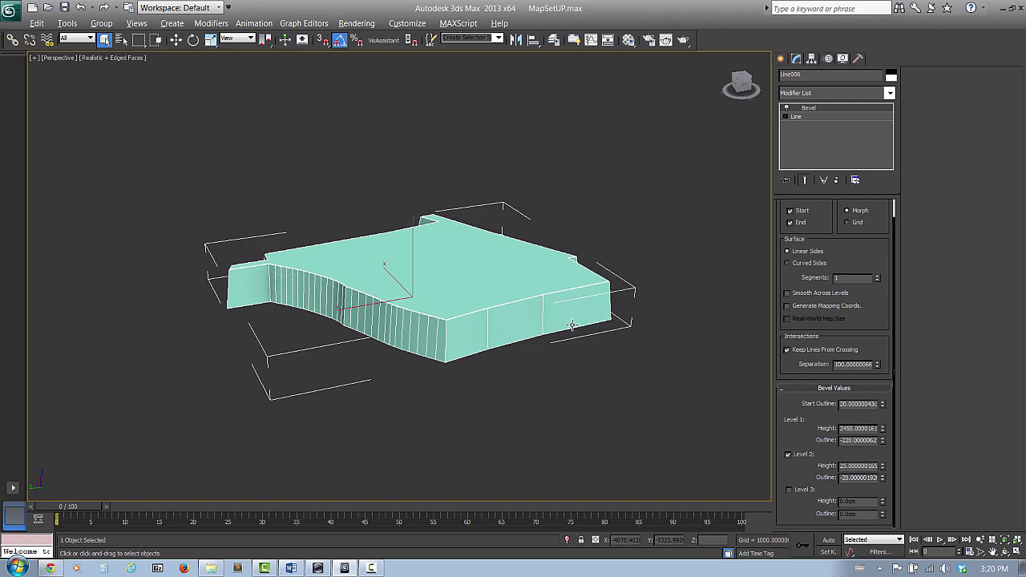
{"action": "middle_click_drag", "start_coordinate": [567, 314], "coordinate": [553, 367], "text": "alt"}
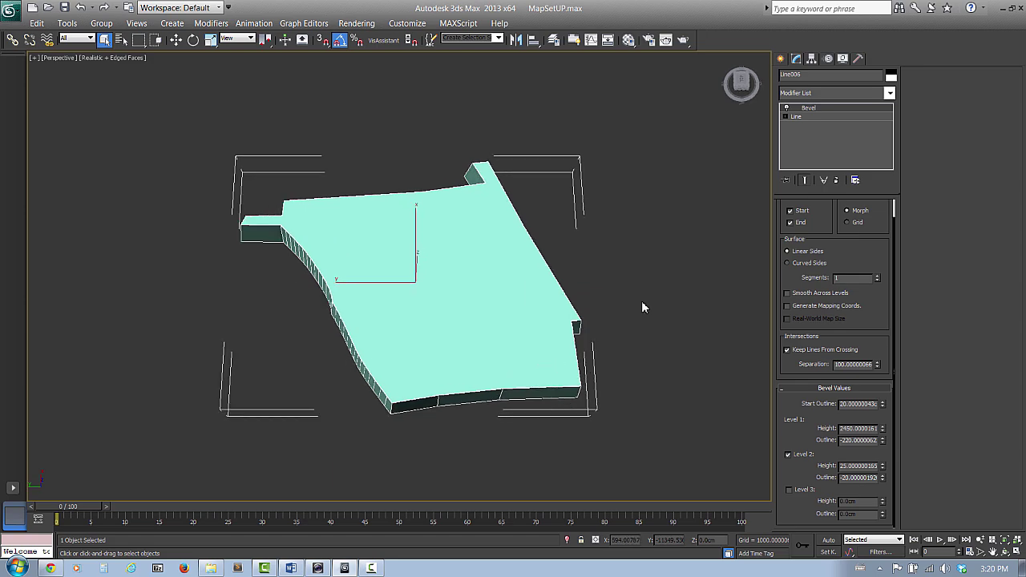
{"action": "right_click", "coordinate": [882, 440]}
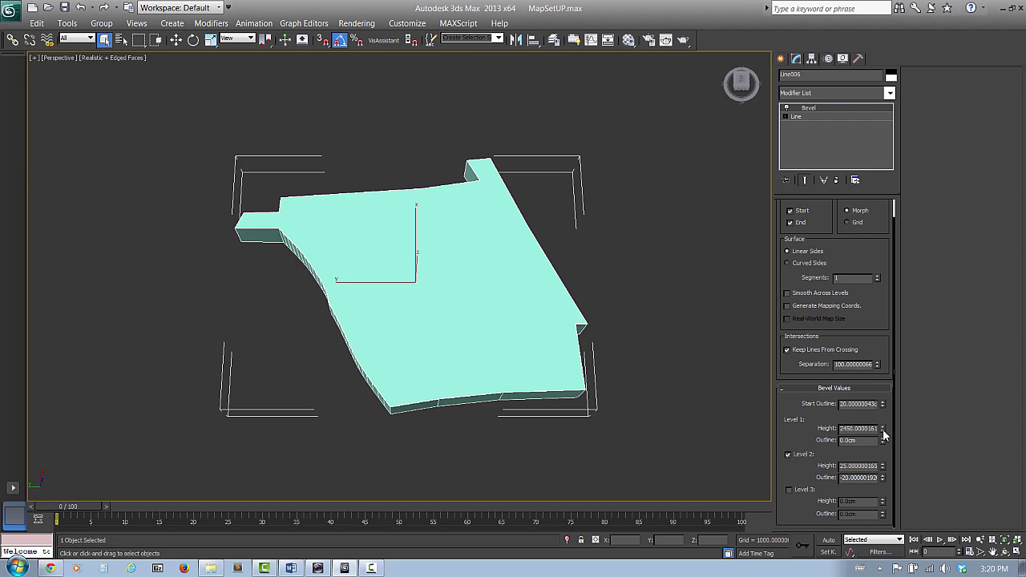
- Set the bevel's Level 1 height to 2400 cm and its Level 2 height and outline to about 625 cm and -360 cm
{"action": "left_click", "coordinate": [883, 432]}
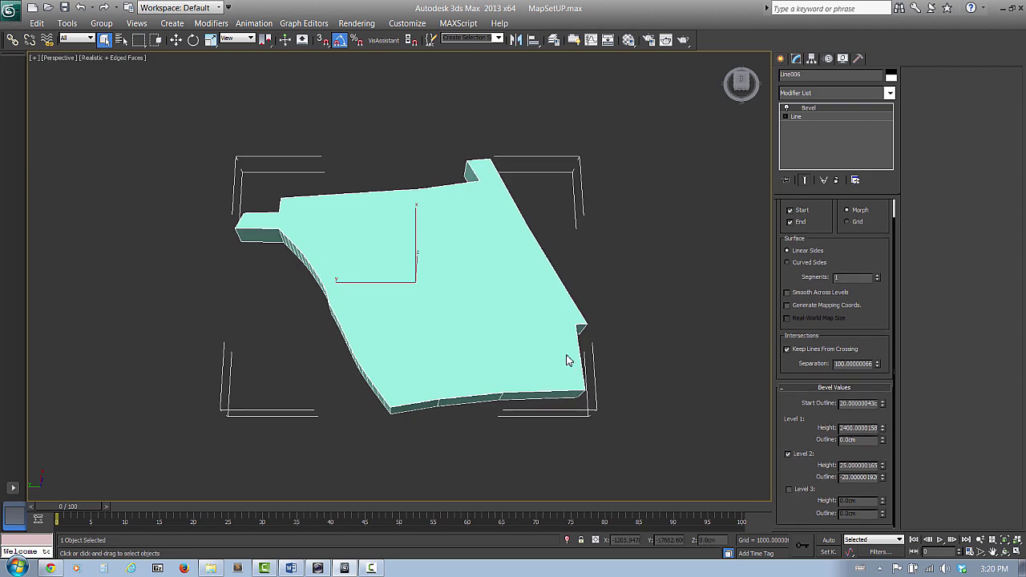
{"action": "middle_click_drag", "start_coordinate": [545, 366], "coordinate": [510, 346], "text": "alt"}
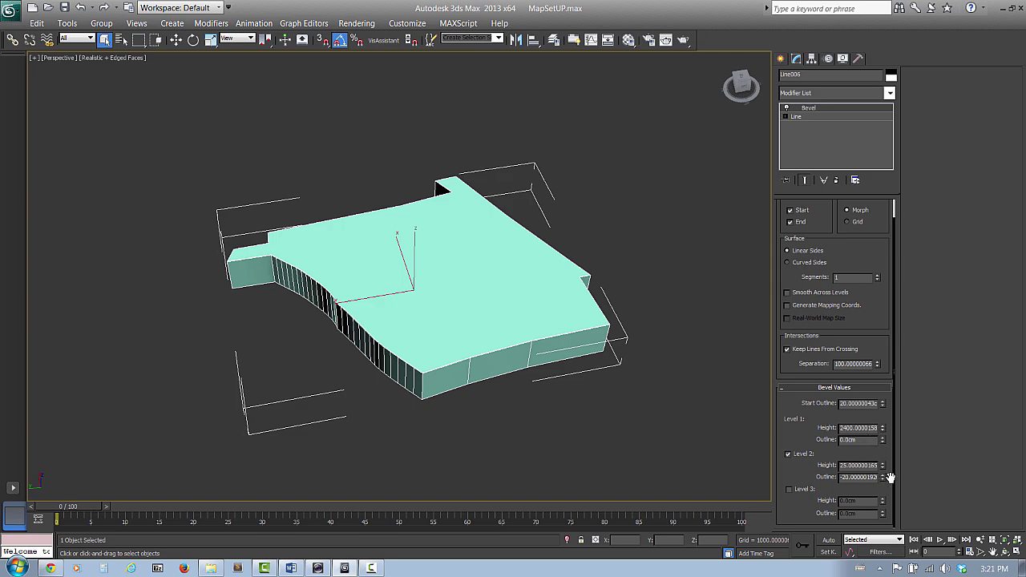
{"action": "mouse_move", "coordinate": [883, 468]}
{"action": "left_mouse_down"}
{"action": "mouse_move", "coordinate": [889, 438]}
{"action": "mouse_move", "coordinate": [887, 449]}
{"action": "left_mouse_up"}
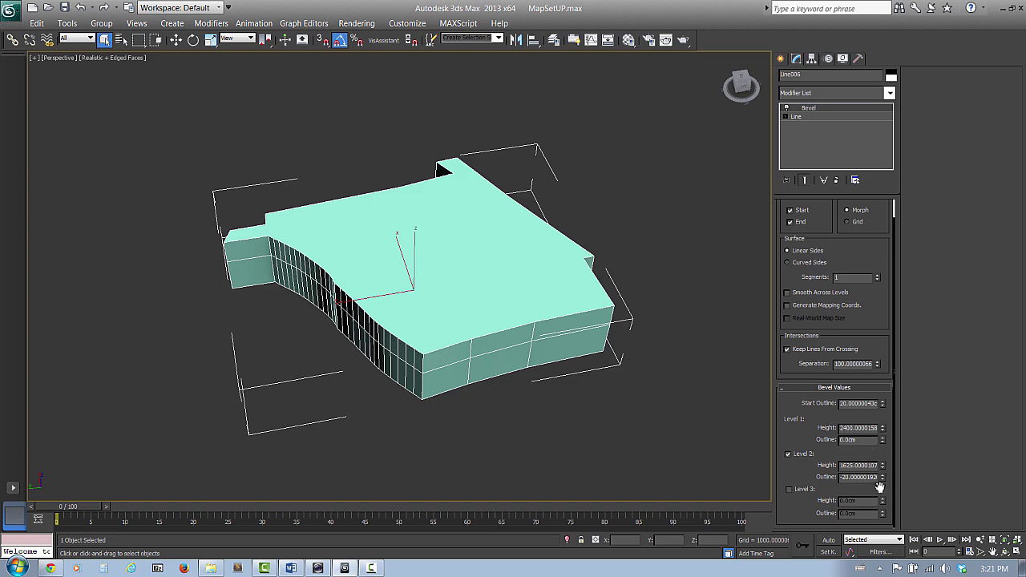
{"action": "left_click_drag", "start_coordinate": [882, 476], "coordinate": [883, 478]}
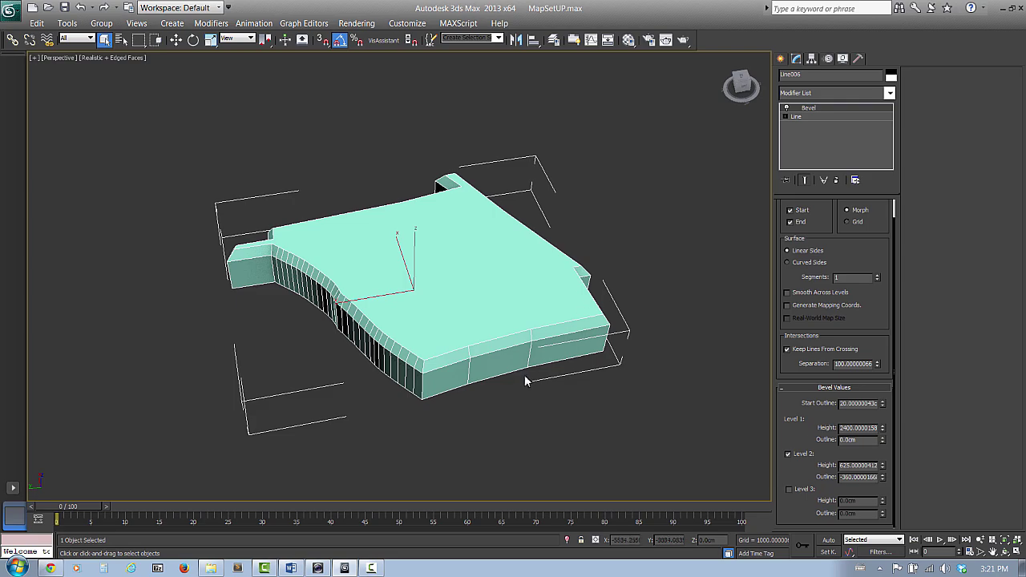
- Examine the bevelled edges and corners of the city shape up close, briefly switching Level 3 on and off
{"action": "middle_click_drag", "start_coordinate": [517, 375], "coordinate": [523, 359], "text": "alt"}
{"action": "key", "text": "alt+z"}
{"action": "left_click_drag", "start_coordinate": [500, 393], "coordinate": [514, 306]}
{"action": "mouse_move", "coordinate": [514, 306]}
{"action": "middle_mouse_down", "text": "alt"}
{"action": "mouse_move", "coordinate": [467, 298]}
{"action": "mouse_move", "coordinate": [472, 321]}
{"action": "mouse_move", "coordinate": [515, 259]}
{"action": "mouse_move", "coordinate": [468, 258]}
{"action": "mouse_move", "coordinate": [403, 291]}
{"action": "mouse_move", "coordinate": [449, 304]}
{"action": "mouse_move", "coordinate": [401, 294]}
{"action": "mouse_move", "coordinate": [475, 285]}
{"action": "mouse_move", "coordinate": [532, 293]}
{"action": "mouse_move", "coordinate": [532, 308]}
{"action": "middle_mouse_up", "text": "alt"}
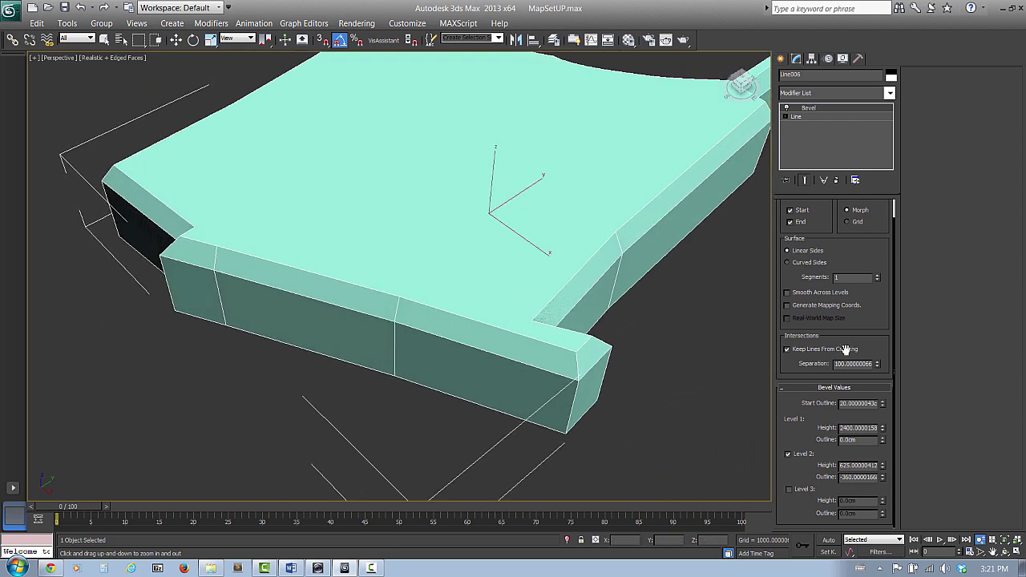
{"action": "left_click_drag", "start_coordinate": [892, 388], "coordinate": [892, 390]}
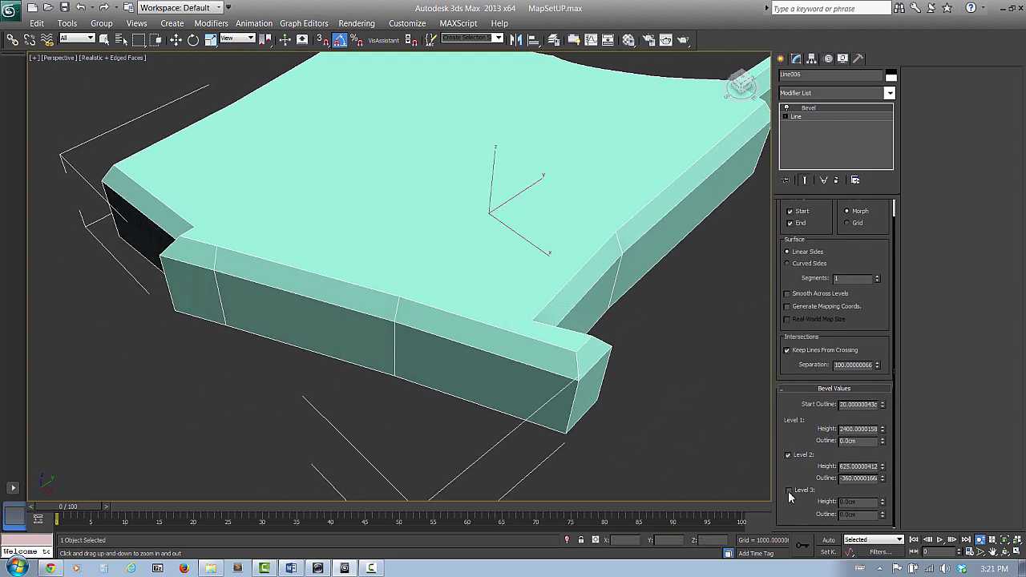
{"action": "left_click", "coordinate": [789, 490]}
{"action": "left_click", "coordinate": [789, 490]}
{"action": "middle_click_drag", "start_coordinate": [663, 259], "coordinate": [609, 255]}
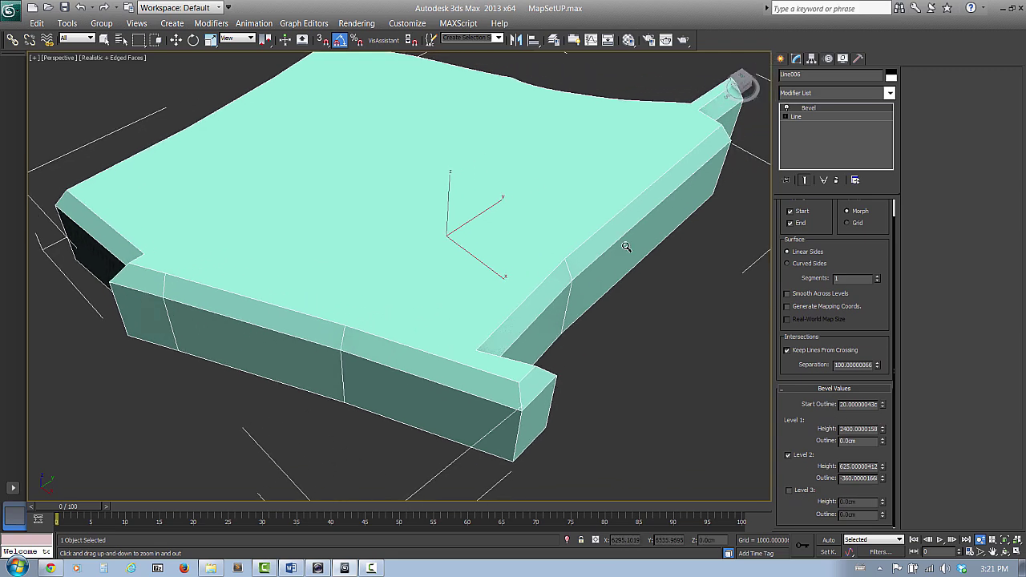
{"action": "left_click_drag", "start_coordinate": [626, 247], "coordinate": [614, 261]}
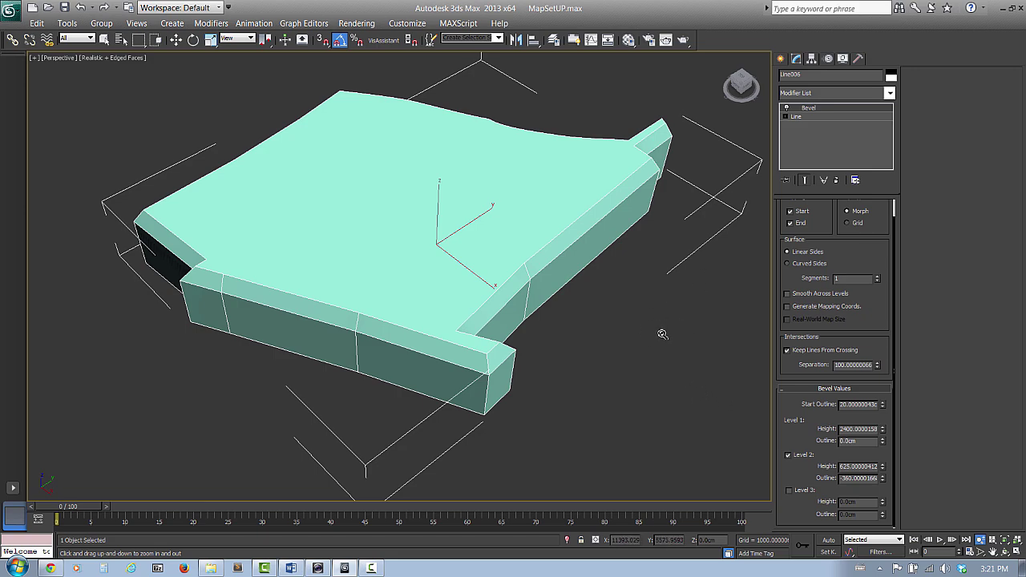
{"action": "middle_click_drag", "start_coordinate": [657, 329], "coordinate": [658, 334]}
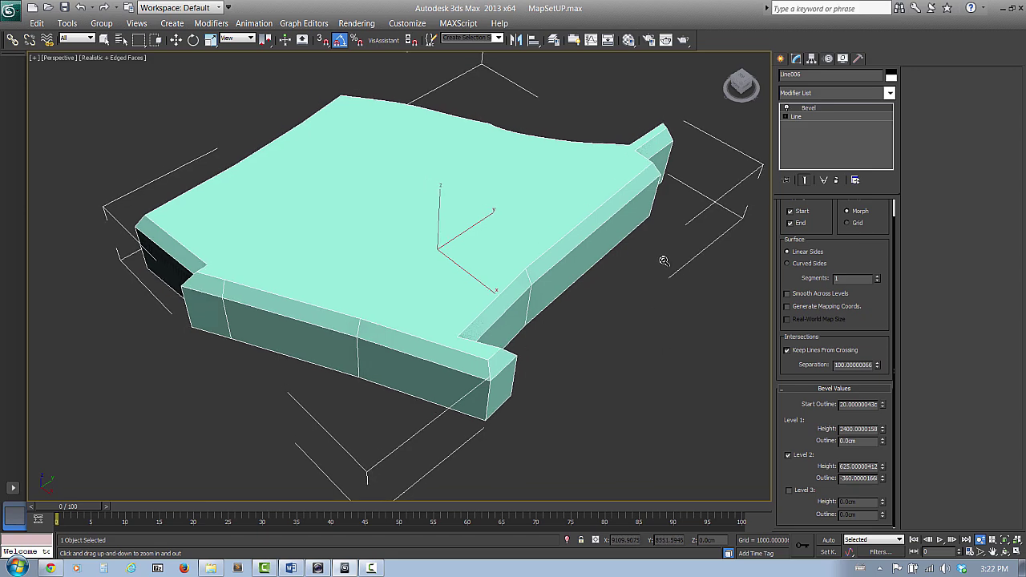
{"action": "middle_click_drag", "start_coordinate": [669, 297], "coordinate": [670, 303]}
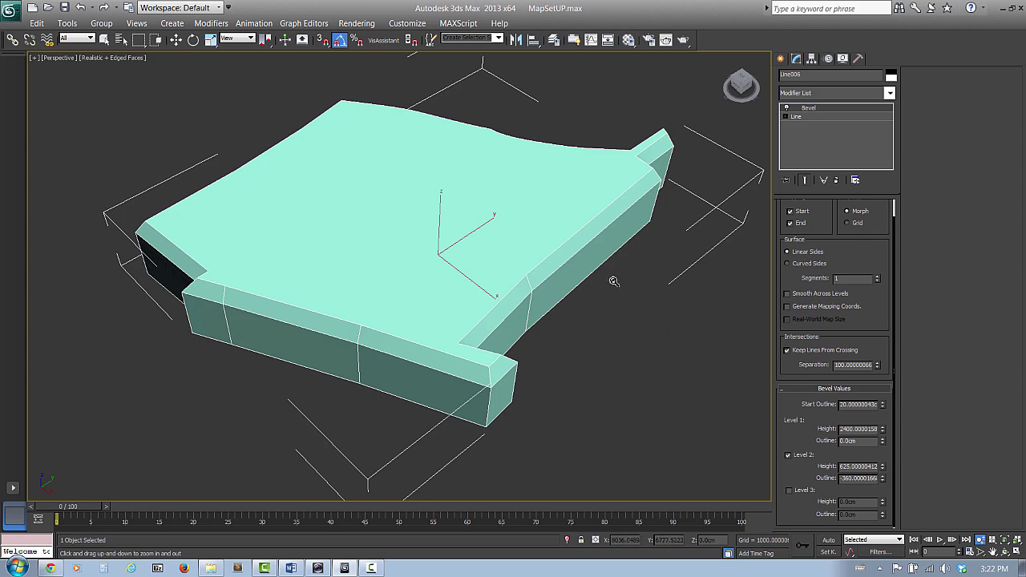
{"action": "middle_click_drag", "start_coordinate": [607, 285], "coordinate": [609, 295]}
{"action": "middle_click_drag", "start_coordinate": [543, 322], "coordinate": [529, 300], "text": "alt"}
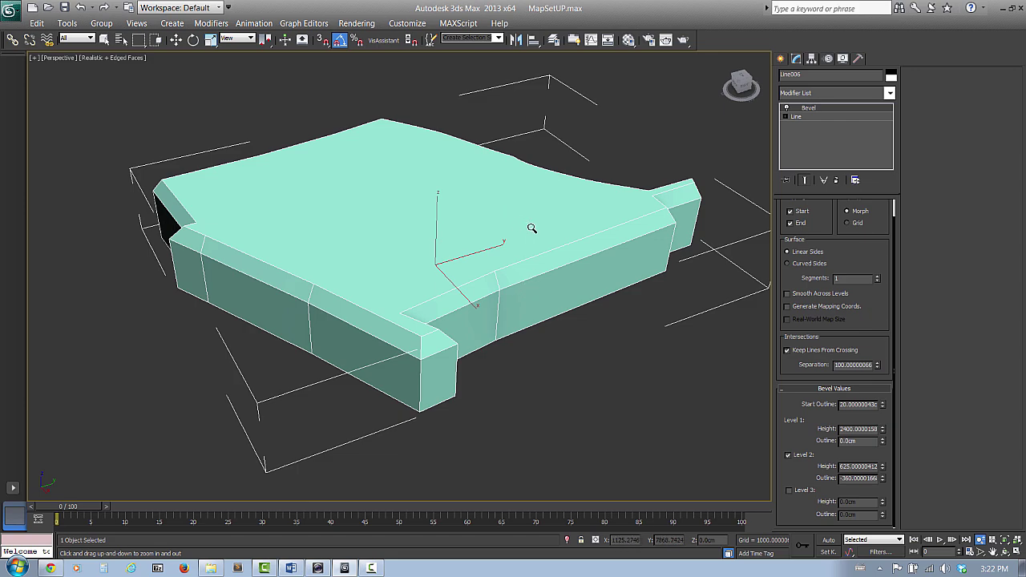
- In the base Line's vertex level, select the middle vertex of the east boundary and move it slightly inward to X about 7324 cm
{"action": "left_click", "coordinate": [798, 117]}
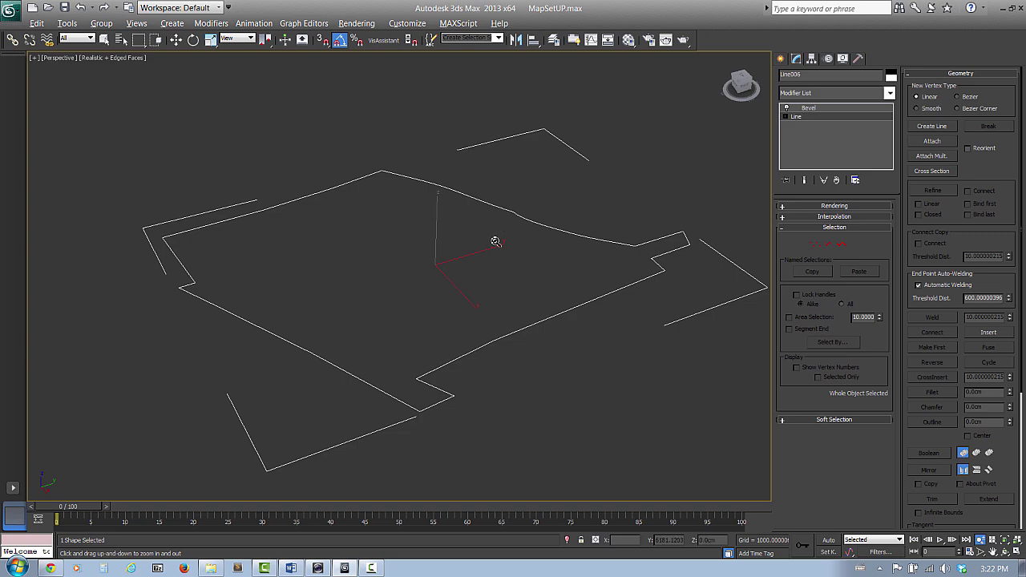
{"action": "middle_click_drag", "start_coordinate": [495, 241], "coordinate": [553, 268], "text": "alt"}
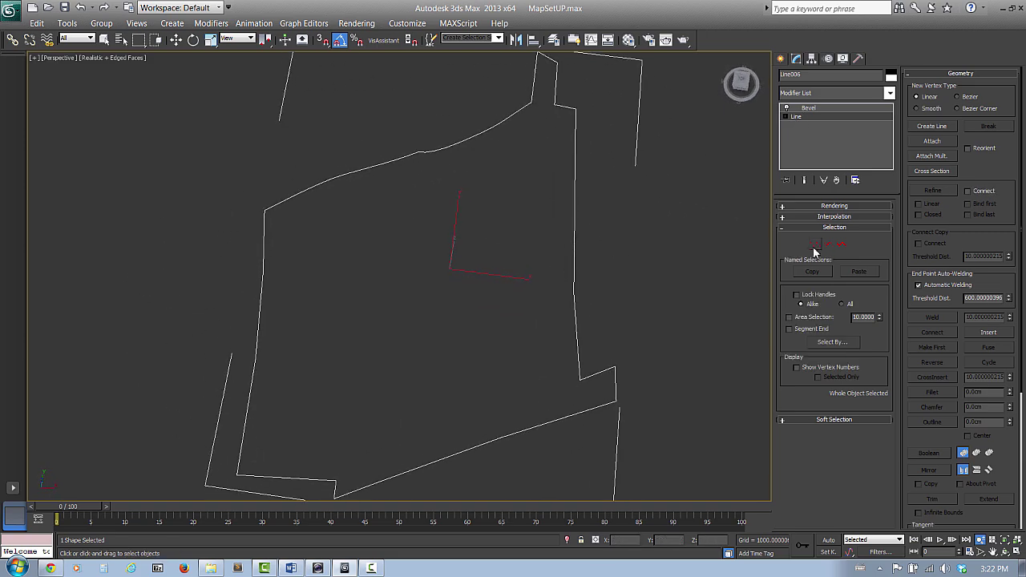
{"action": "left_click", "coordinate": [815, 244]}
{"action": "left_click_drag", "start_coordinate": [600, 264], "coordinate": [568, 312]}
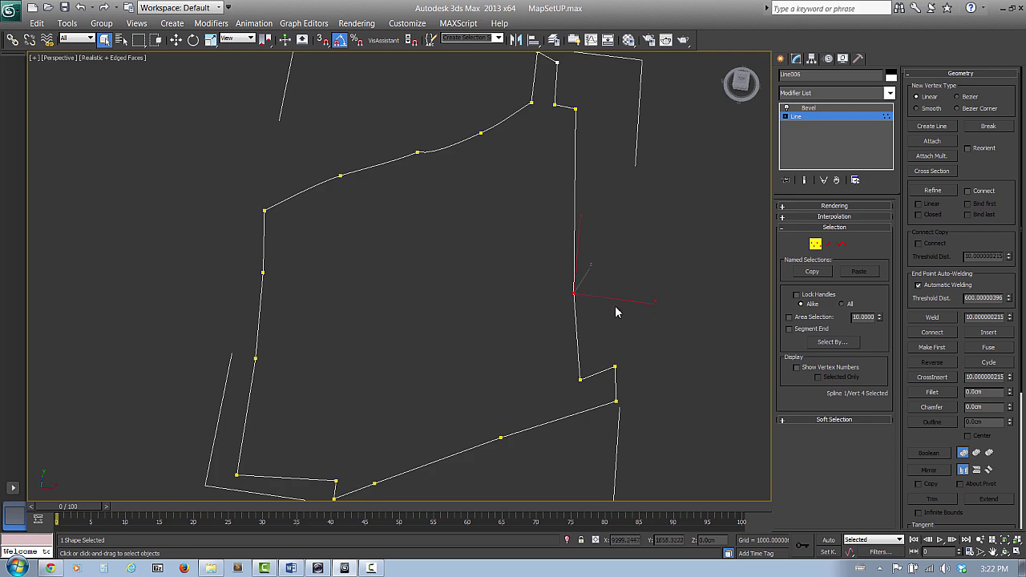
{"action": "key", "text": "w"}
{"action": "key", "text": "t"}
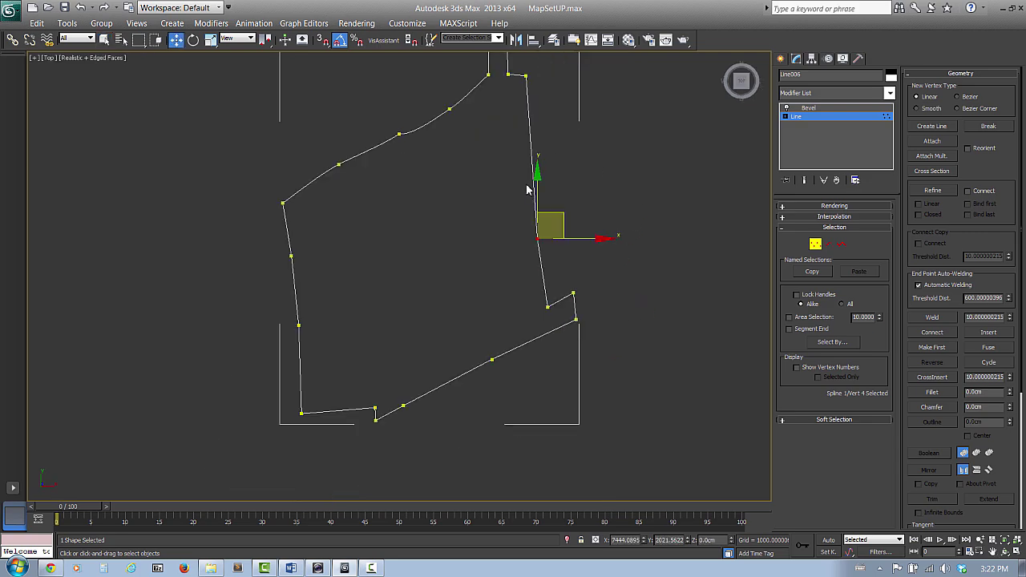
{"action": "left_click_drag", "start_coordinate": [560, 242], "coordinate": [575, 237]}
- Convert the selected east boundary vertex to Bezier and move it further inward to X about 6945 cm
{"action": "right_click", "coordinate": [533, 248]}
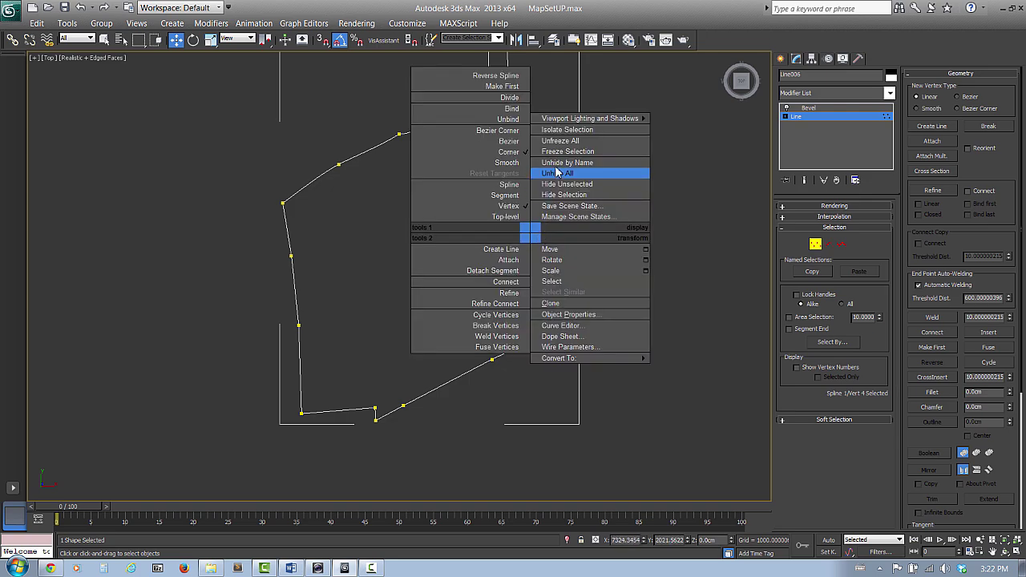
{"action": "left_click", "coordinate": [473, 151]}
{"action": "middle_click_drag", "start_coordinate": [583, 239], "coordinate": [588, 232]}
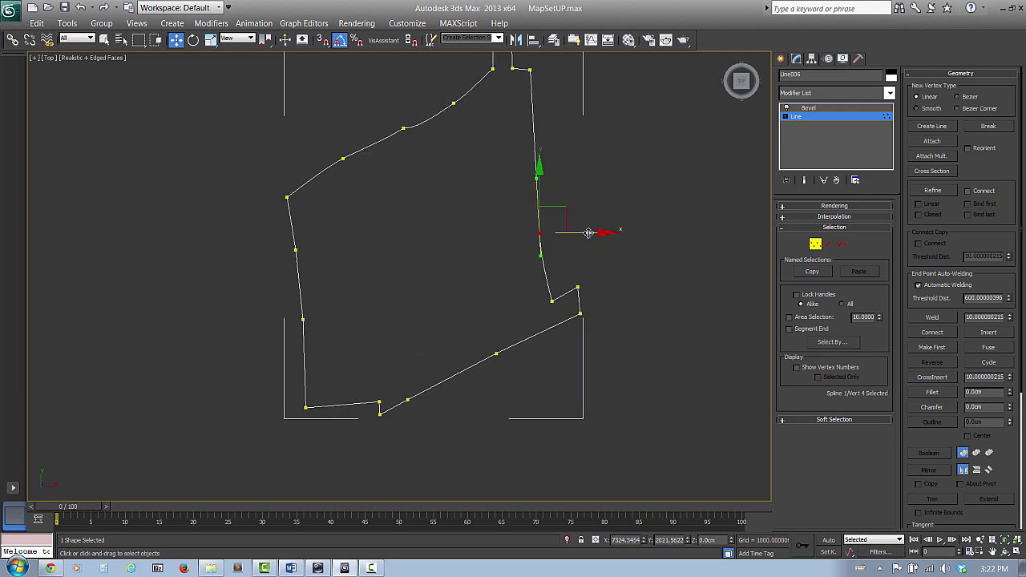
{"action": "mouse_move", "coordinate": [587, 233]}
{"action": "left_mouse_down"}
{"action": "mouse_move", "coordinate": [566, 234]}
{"action": "mouse_move", "coordinate": [580, 233]}
{"action": "left_mouse_up"}
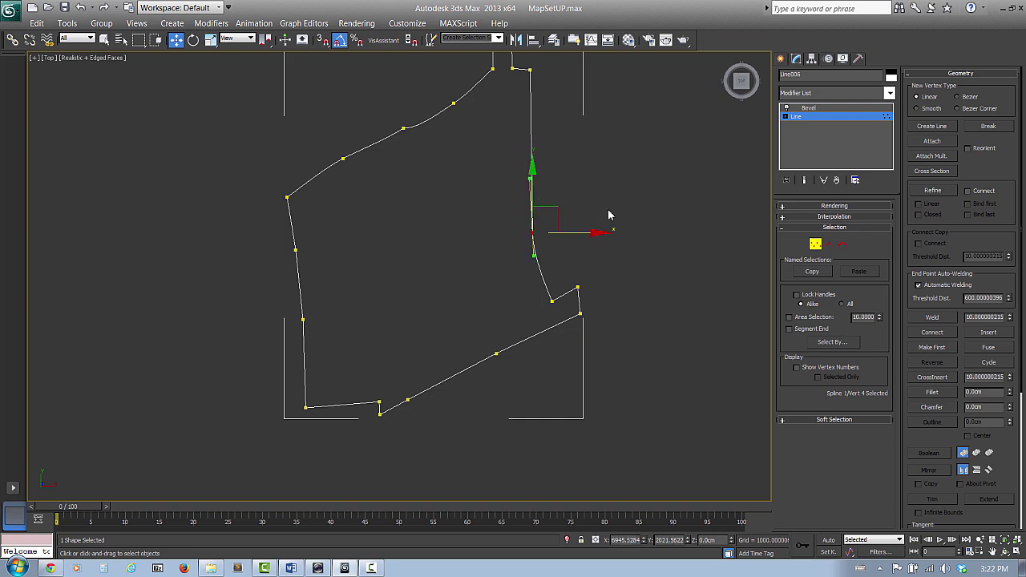
{"action": "middle_click_drag", "start_coordinate": [597, 214], "coordinate": [610, 211]}
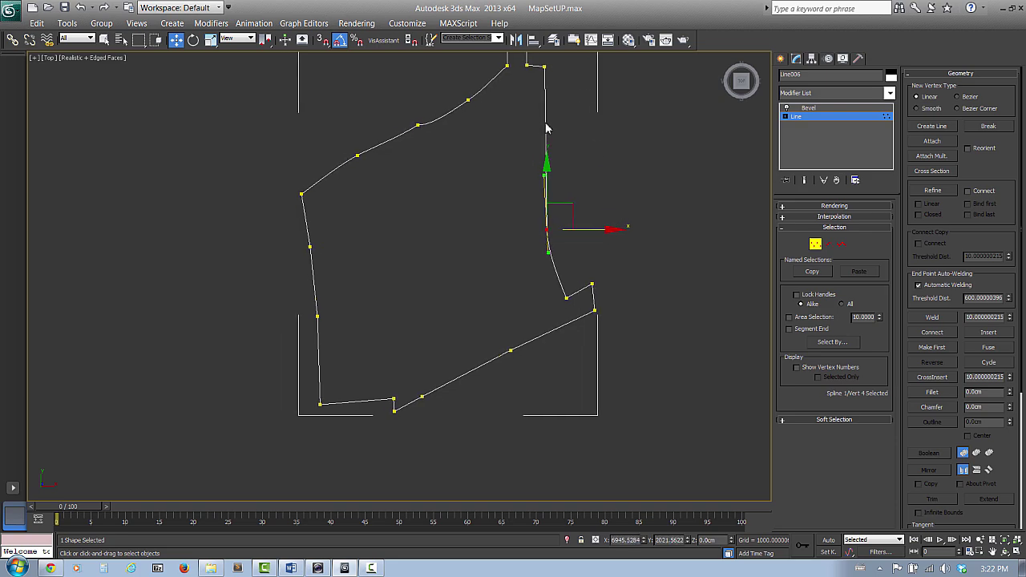
- Leave vertex editing, return to the Bevel modifier and check the reshaped city solid from an angled view
{"action": "left_click", "coordinate": [816, 244]}
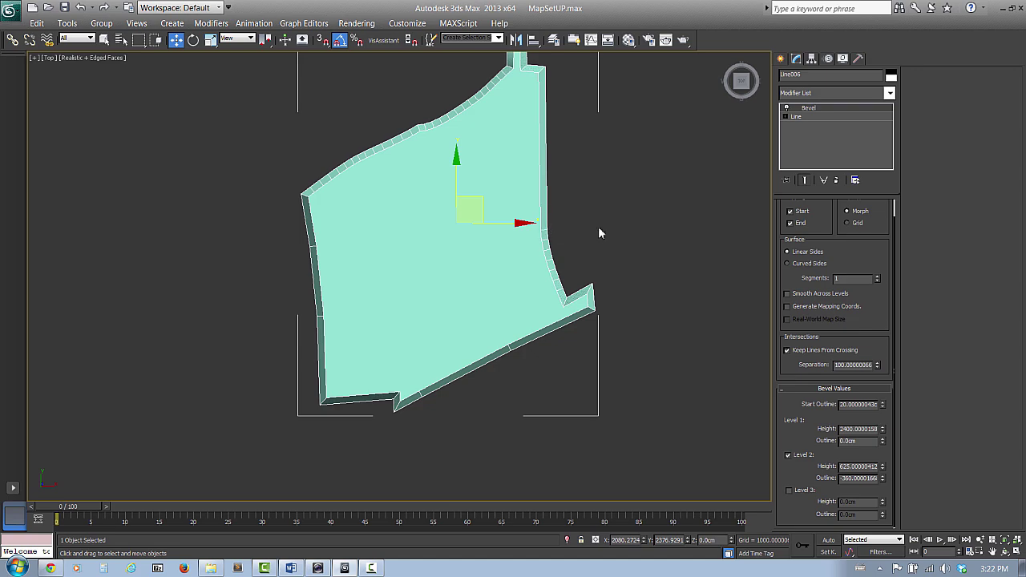
{"action": "middle_click_drag", "start_coordinate": [621, 250], "coordinate": [592, 245], "text": "alt"}
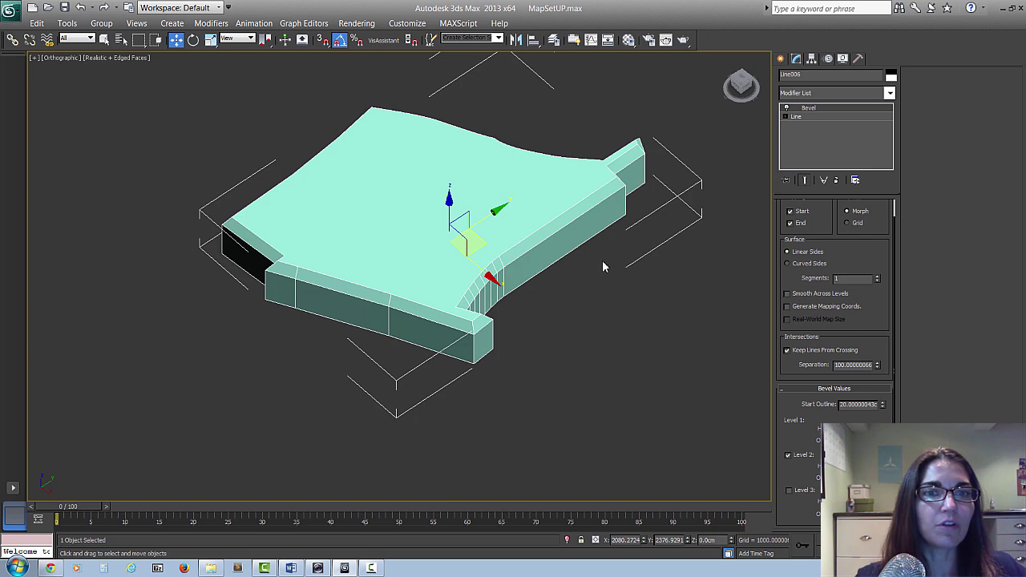
{"action": "middle_click_drag", "start_coordinate": [597, 266], "coordinate": [616, 281]}
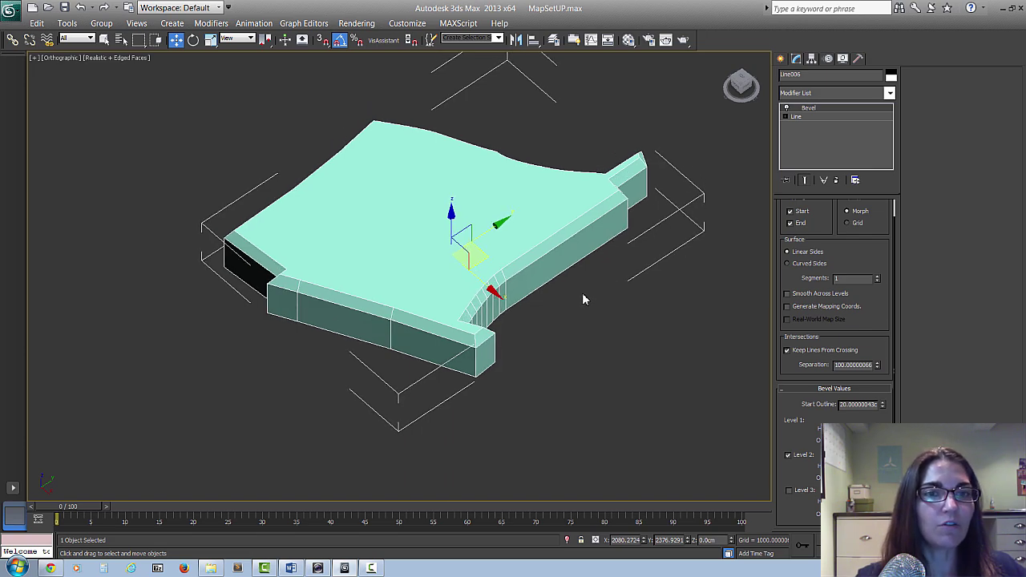